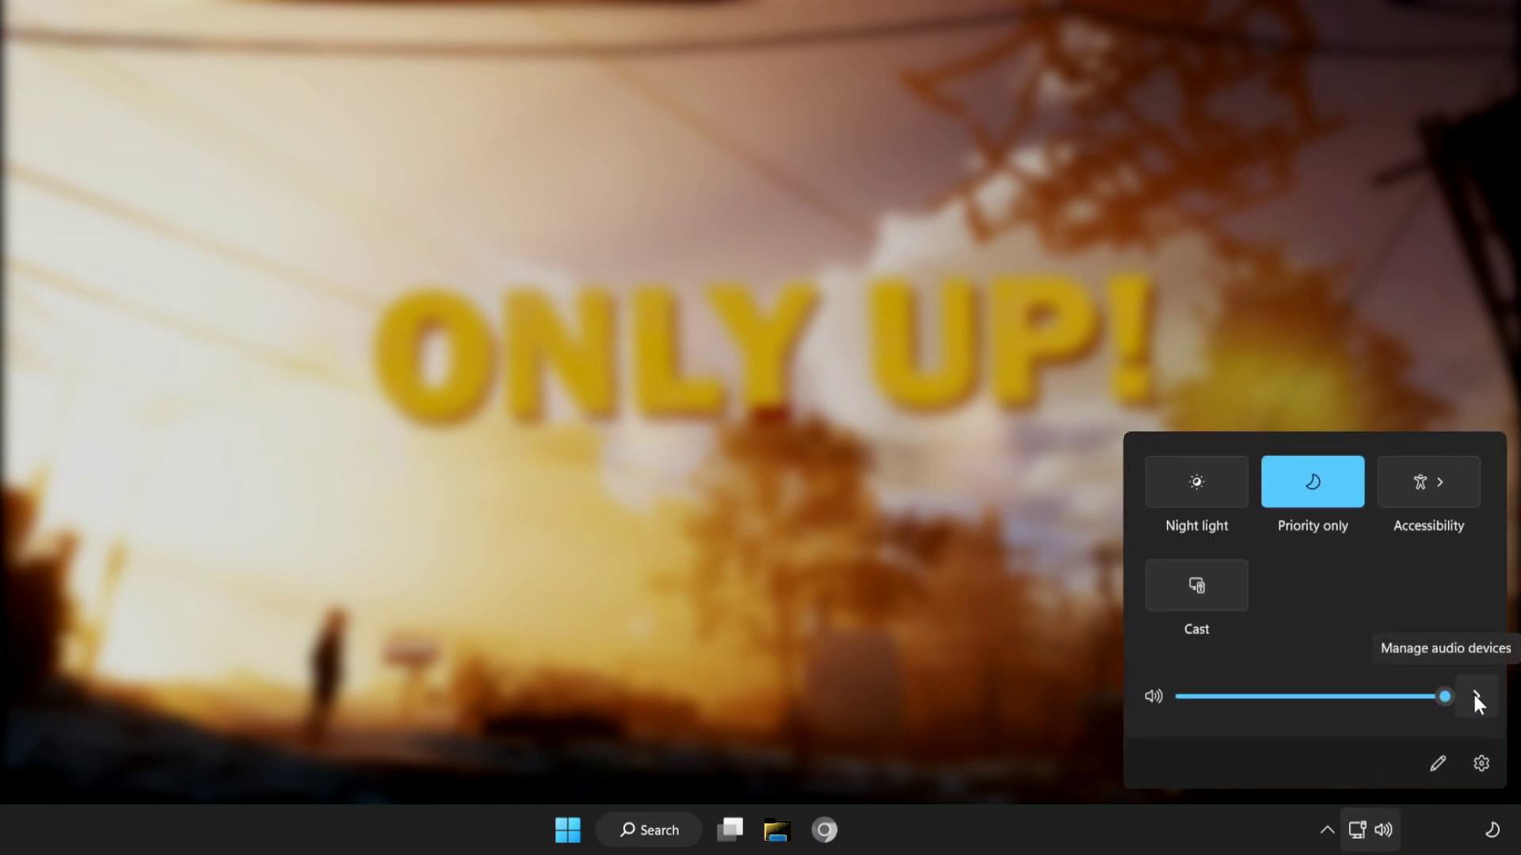
# Step: Switch sound output from CABLE Input to Speakers (High Definition Audio Device)
pyautogui.click(1475, 695)
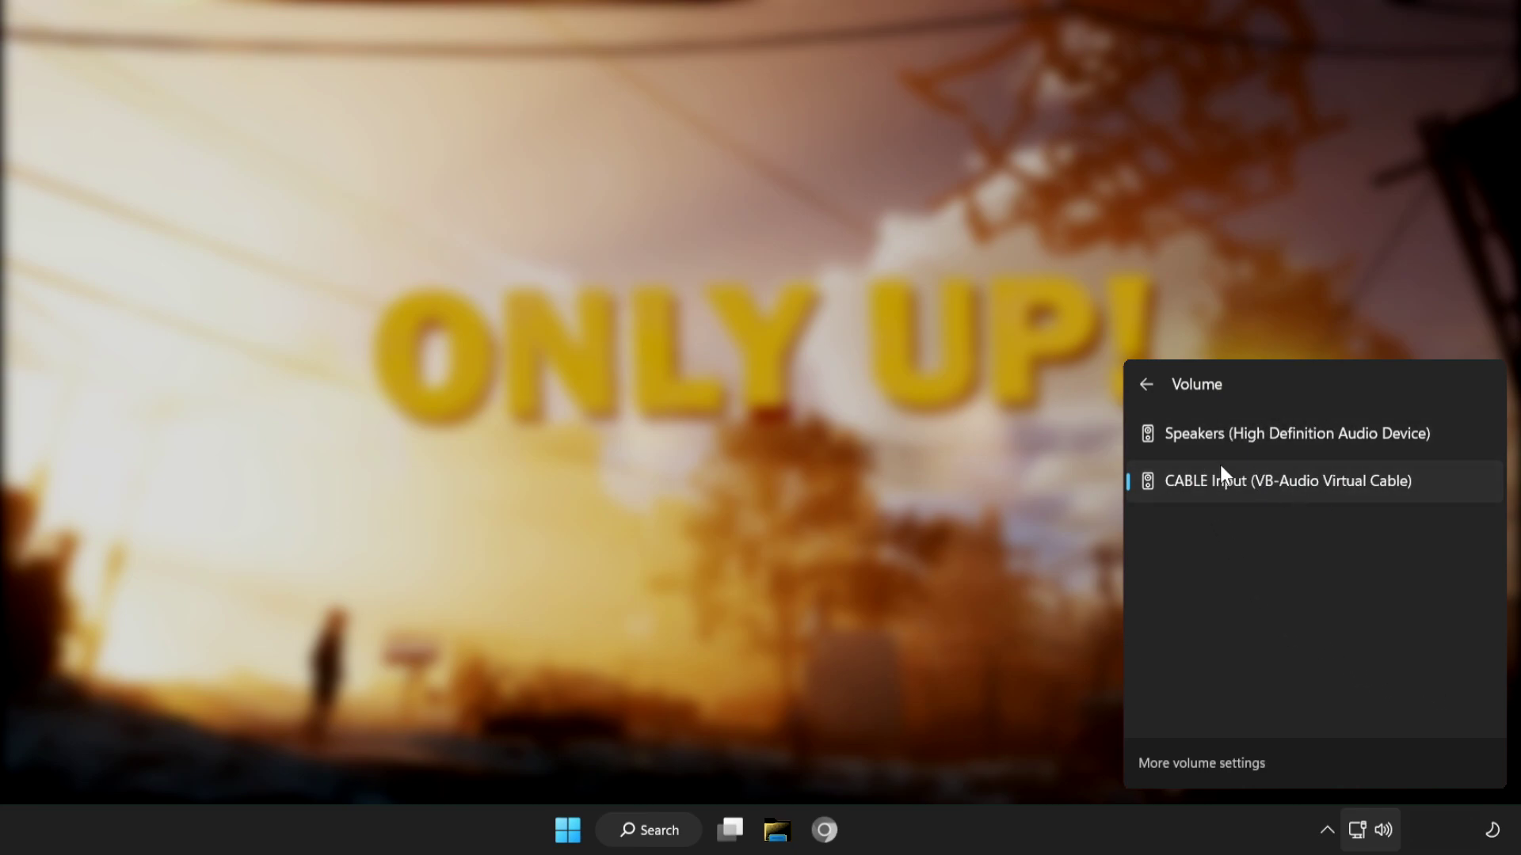
pyautogui.click(1258, 440)
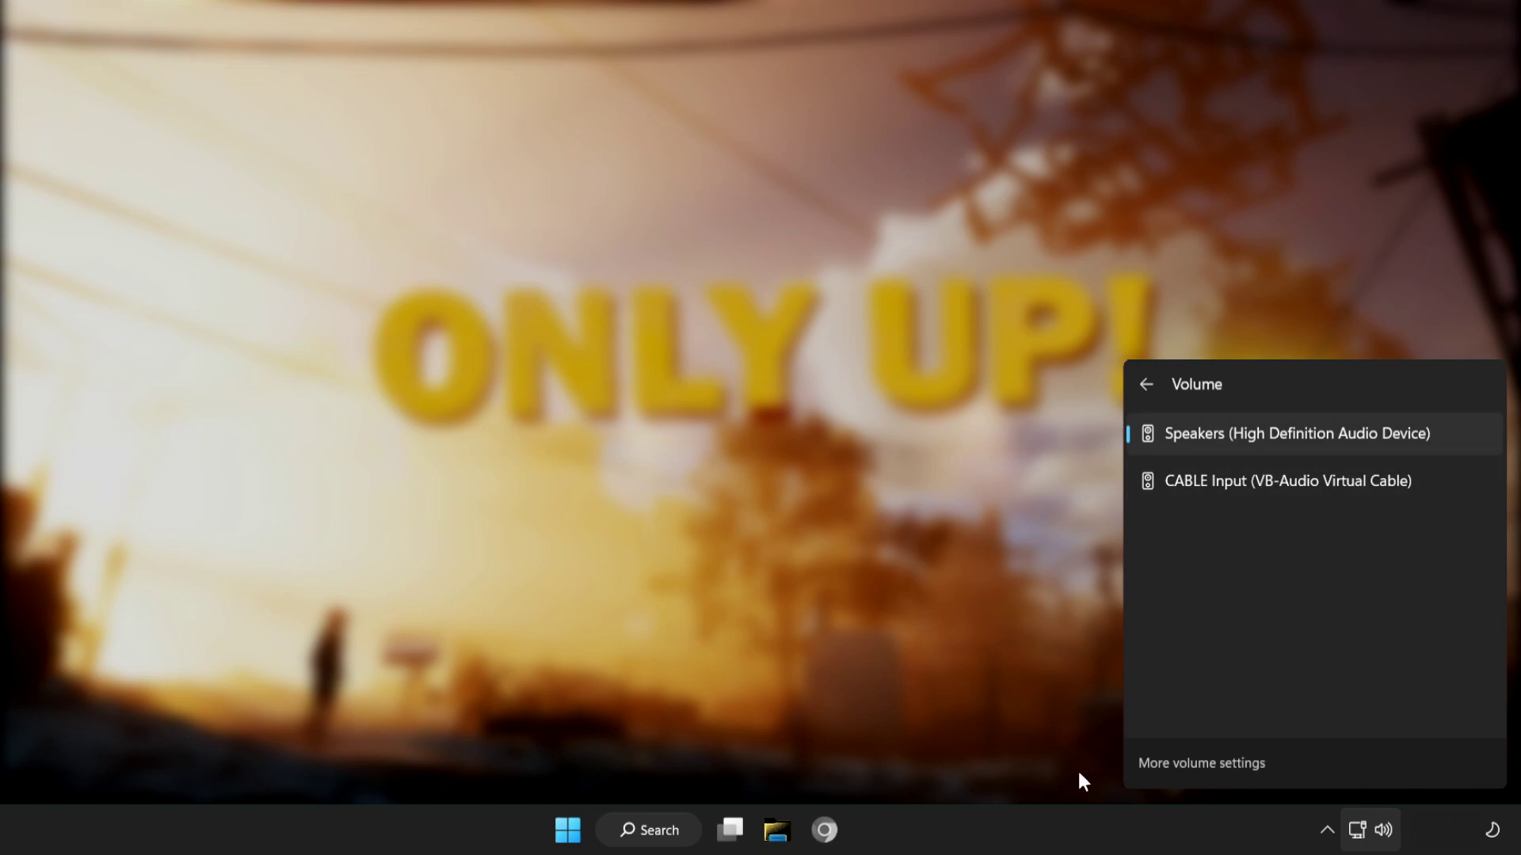
# Step: Dismiss the device list and restart the PC from the Start menu's power options
pyautogui.click(448, 846)
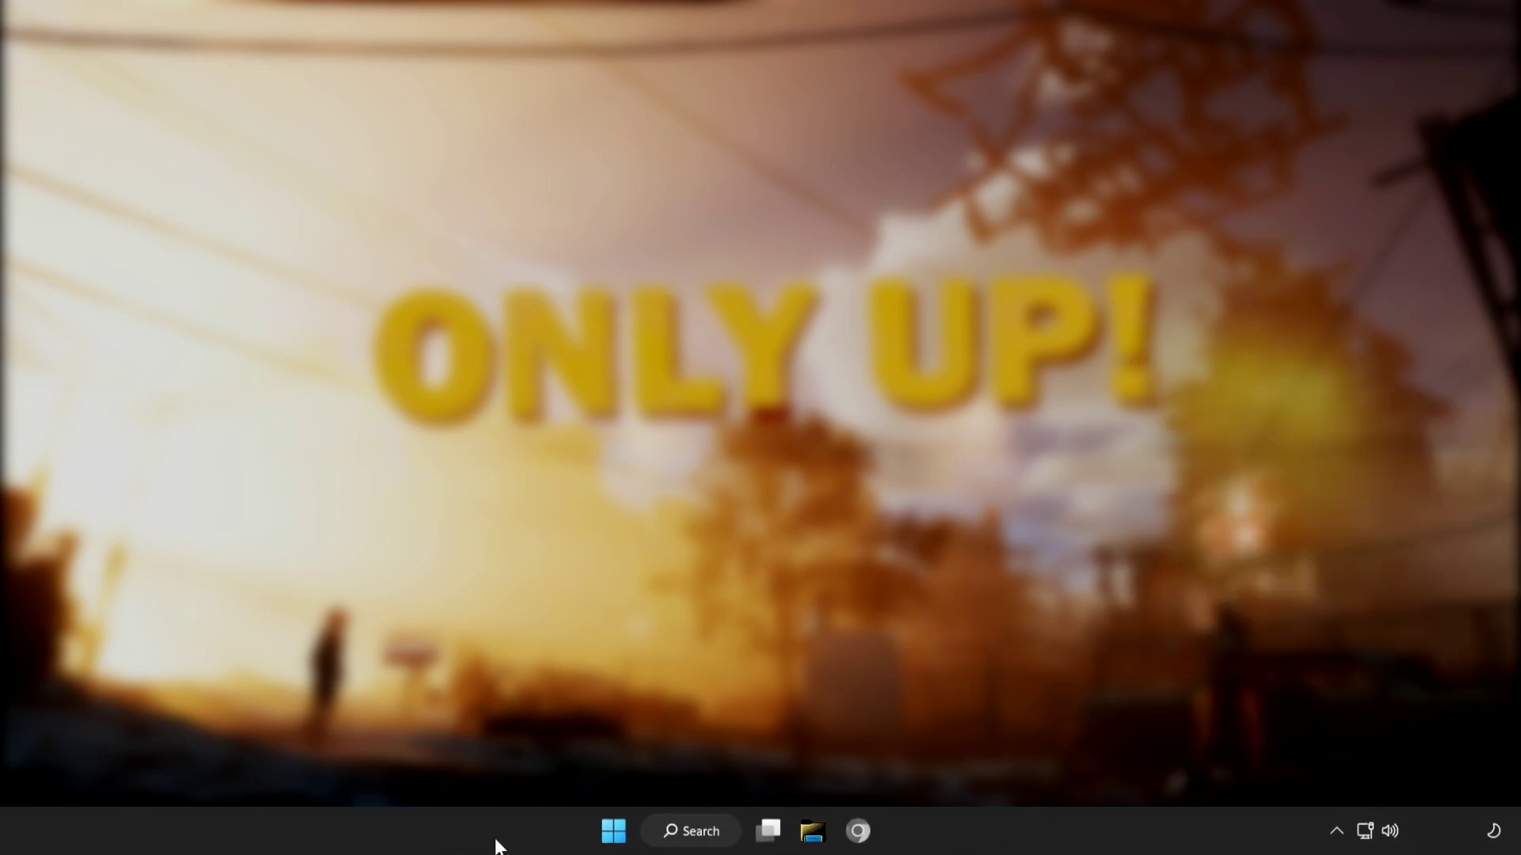
pyautogui.click(635, 834)
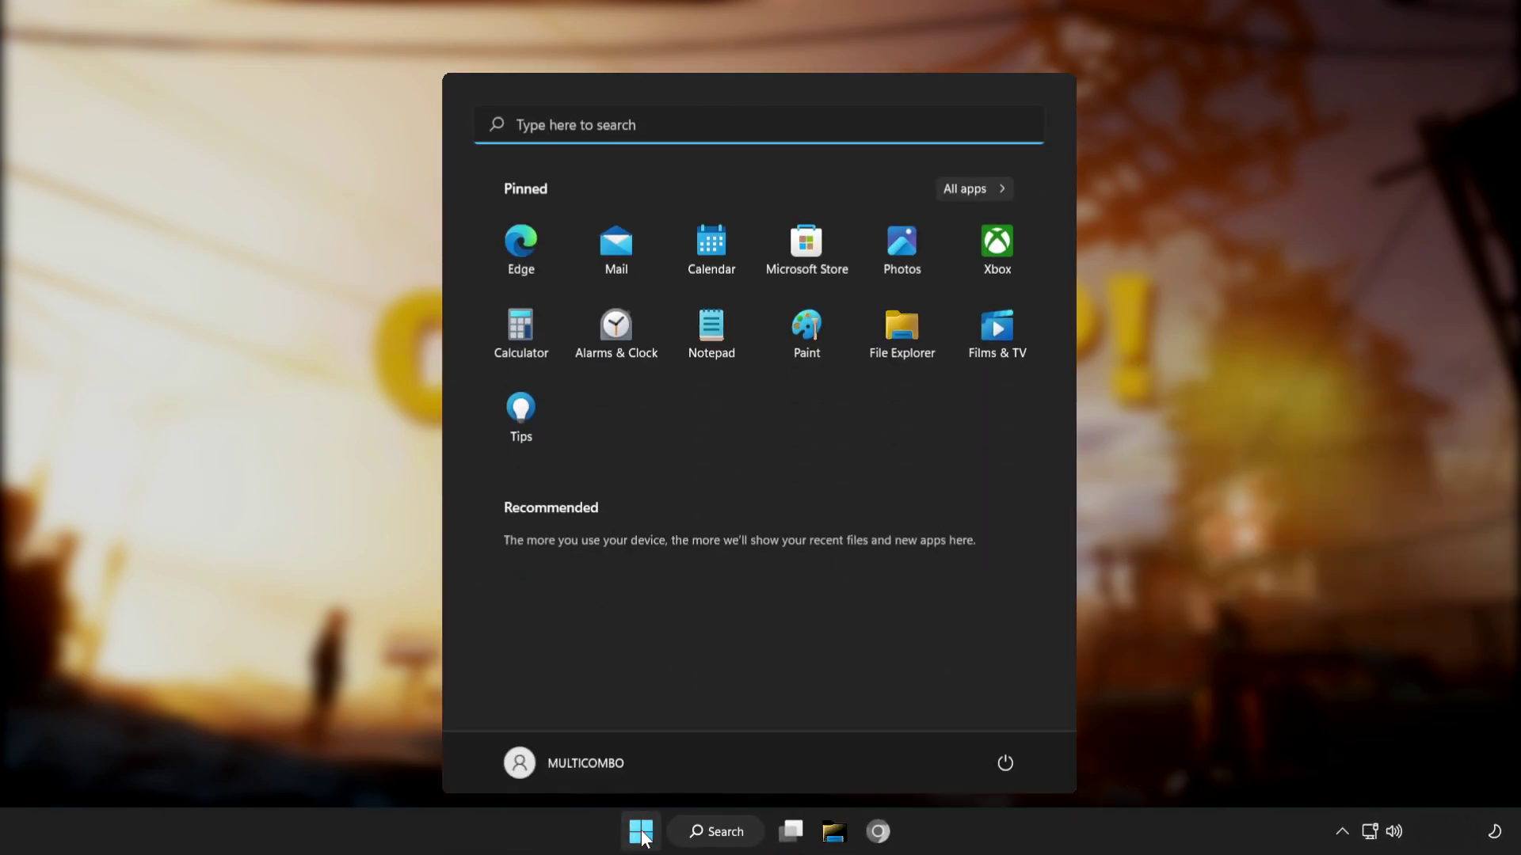
pyautogui.click(1008, 761)
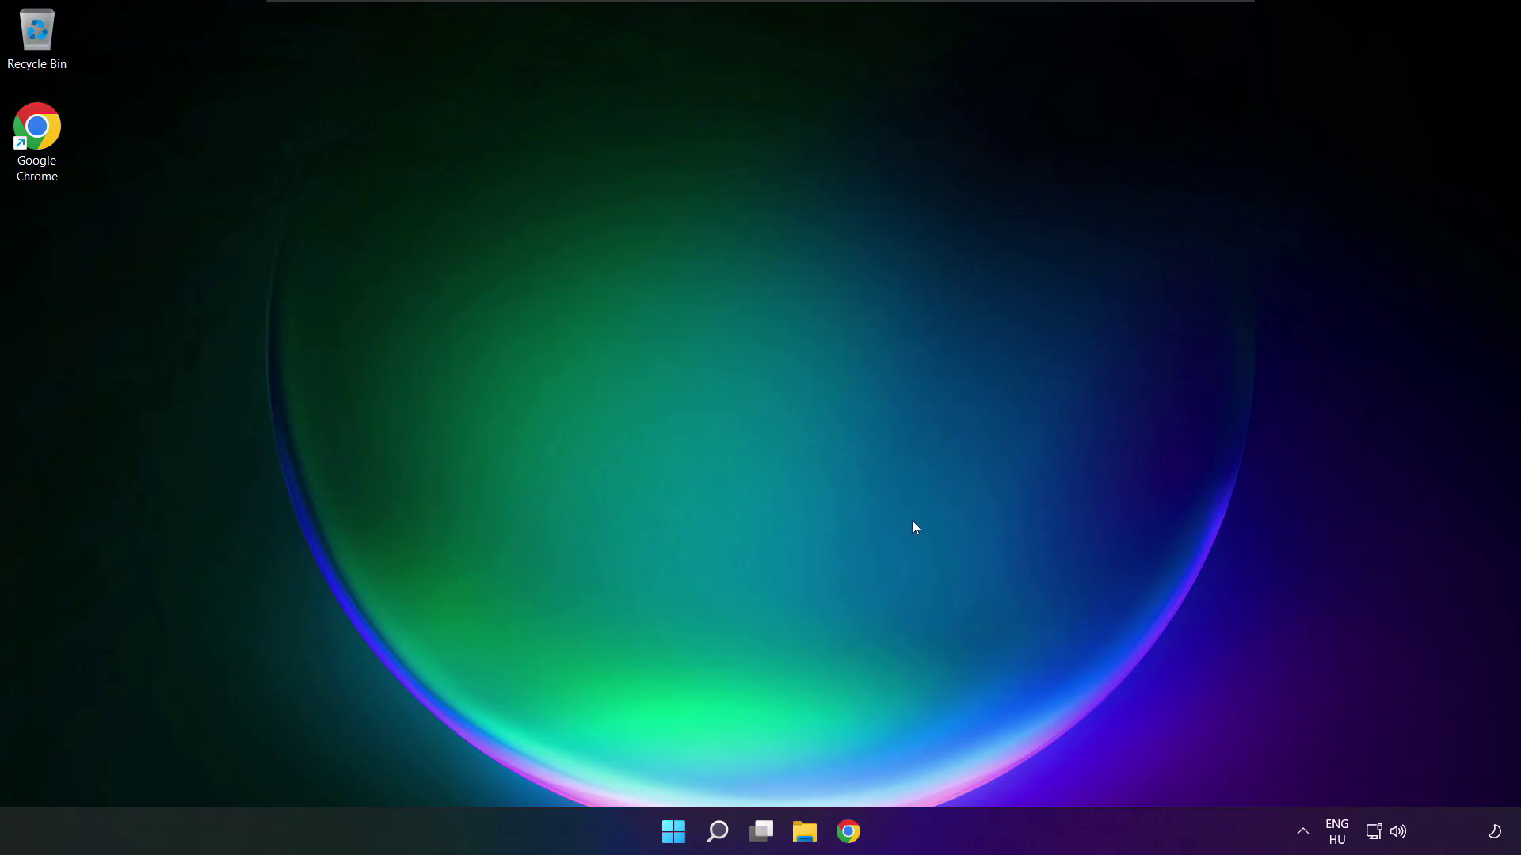
# Step: Show the audio output device list under the Quick Settings volume slider
pyautogui.click(1398, 831)
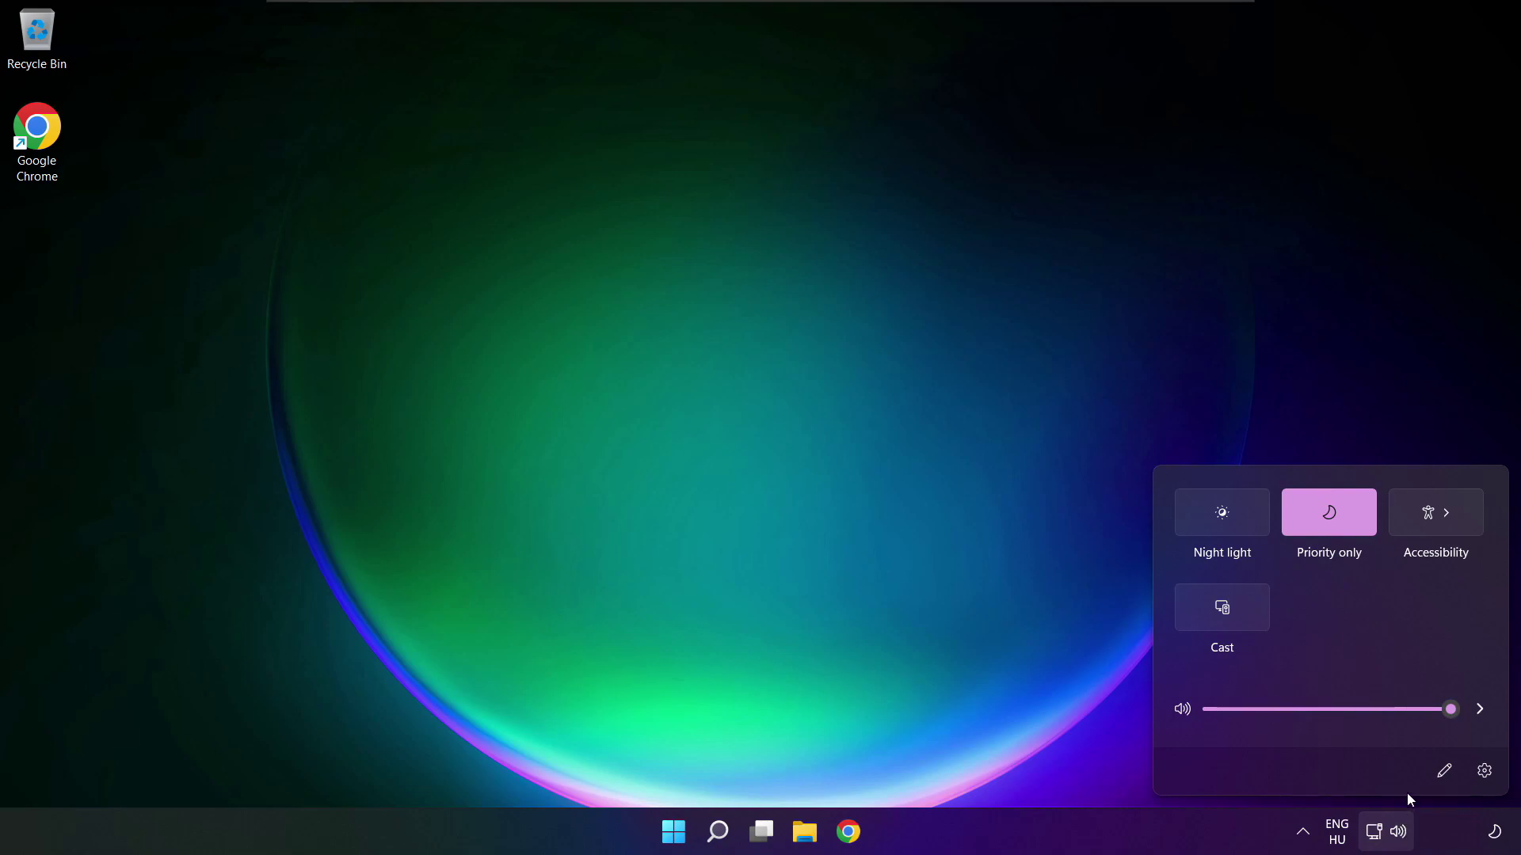
pyautogui.click(1482, 712)
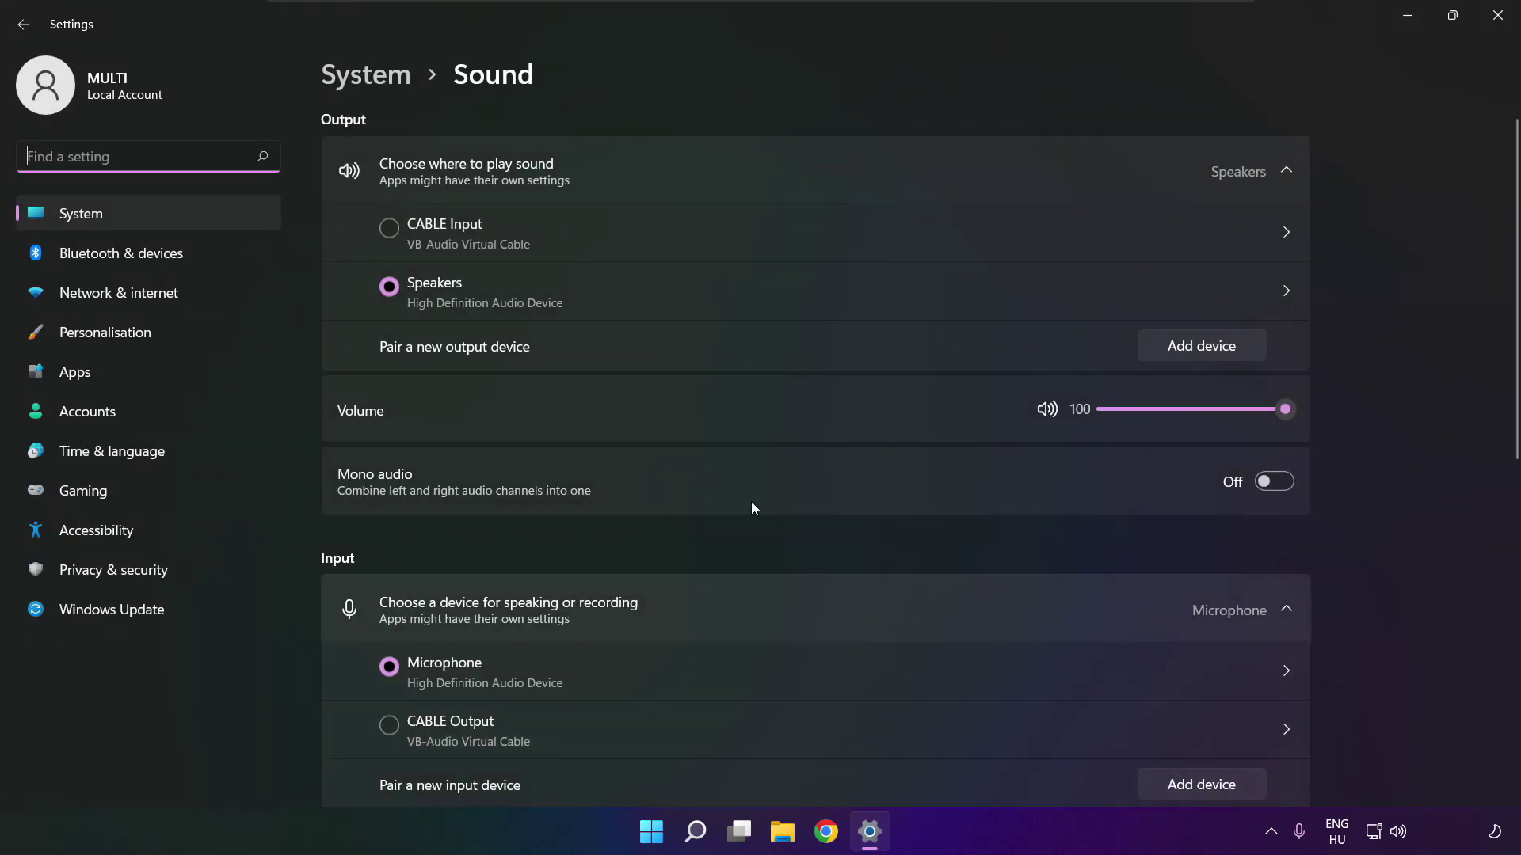
# Step: Readjust the output volume to 100 and open More sound settings
pyautogui.click(398, 287)
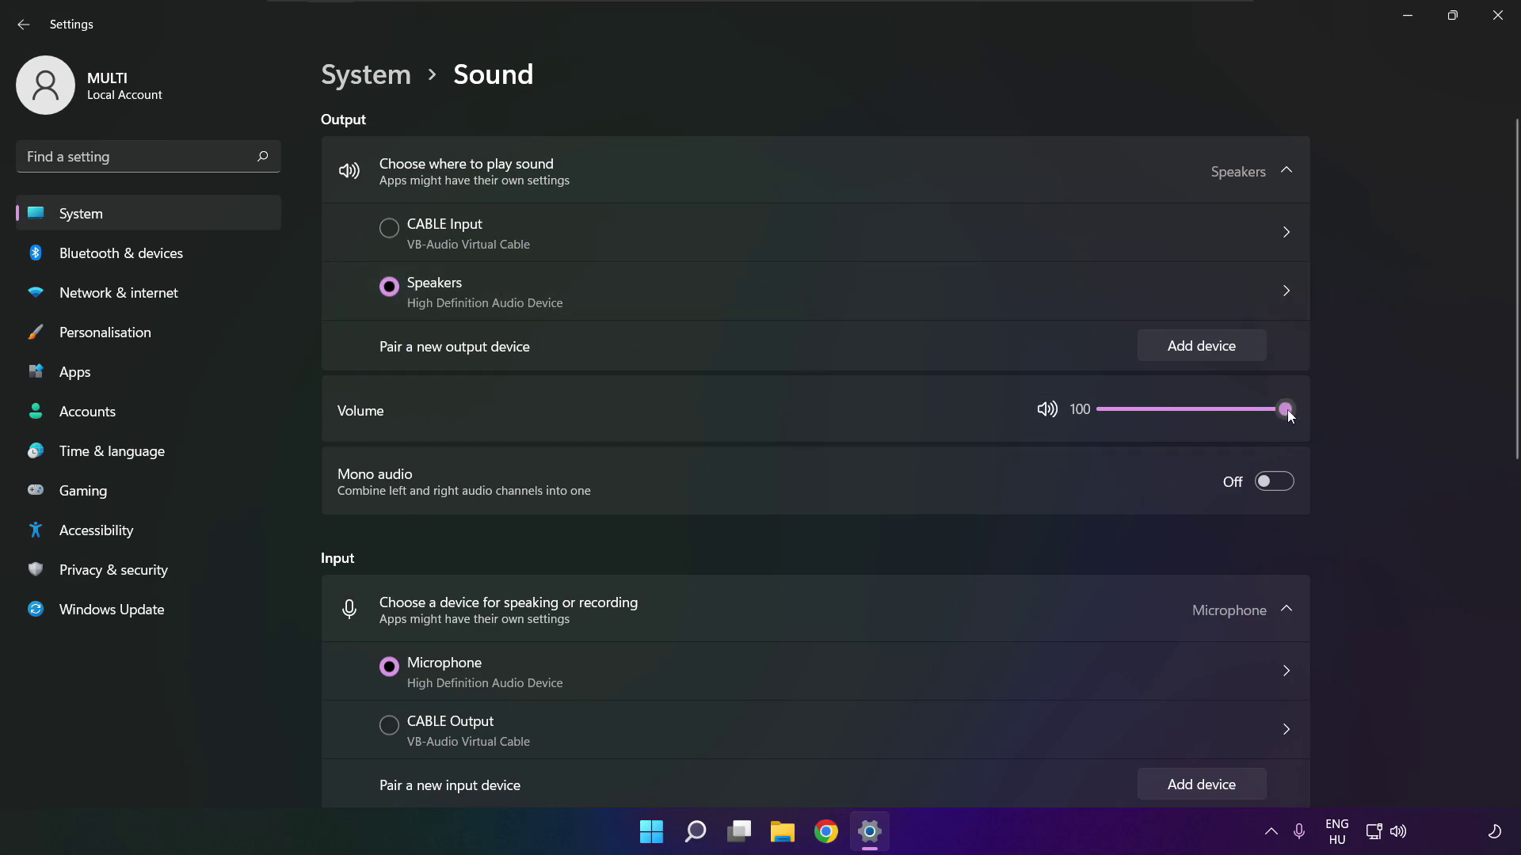
pyautogui.moveTo(1287, 410)
pyautogui.mouseDown()
pyautogui.moveTo(1206, 407)
pyautogui.moveTo(1311, 409)
pyautogui.mouseUp()
pyautogui.scroll(-3, 1513, 520)
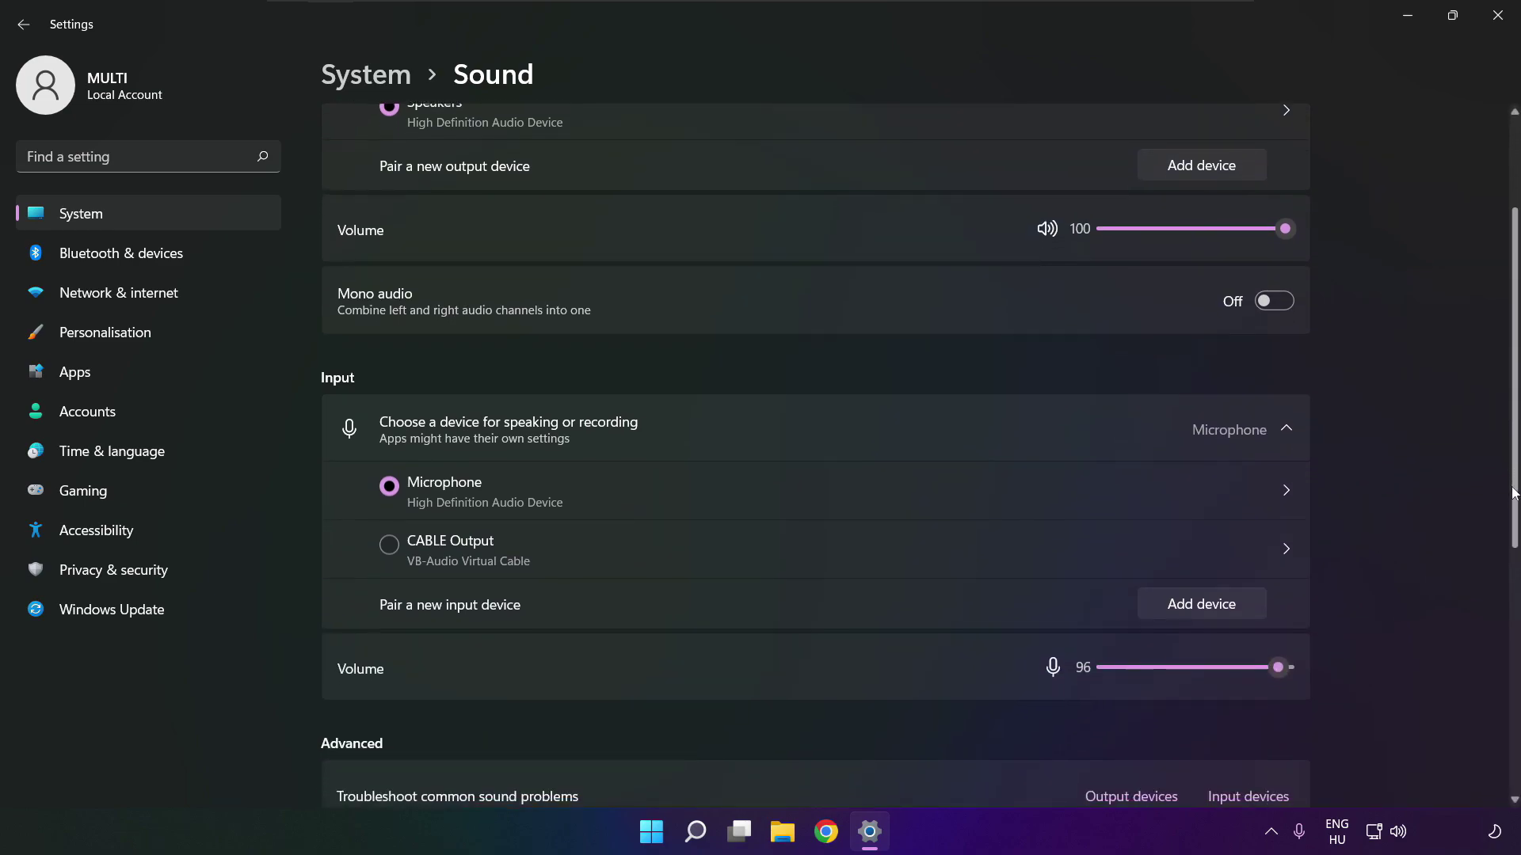
pyautogui.moveTo(1511, 520); pyautogui.dragTo(1509, 597)
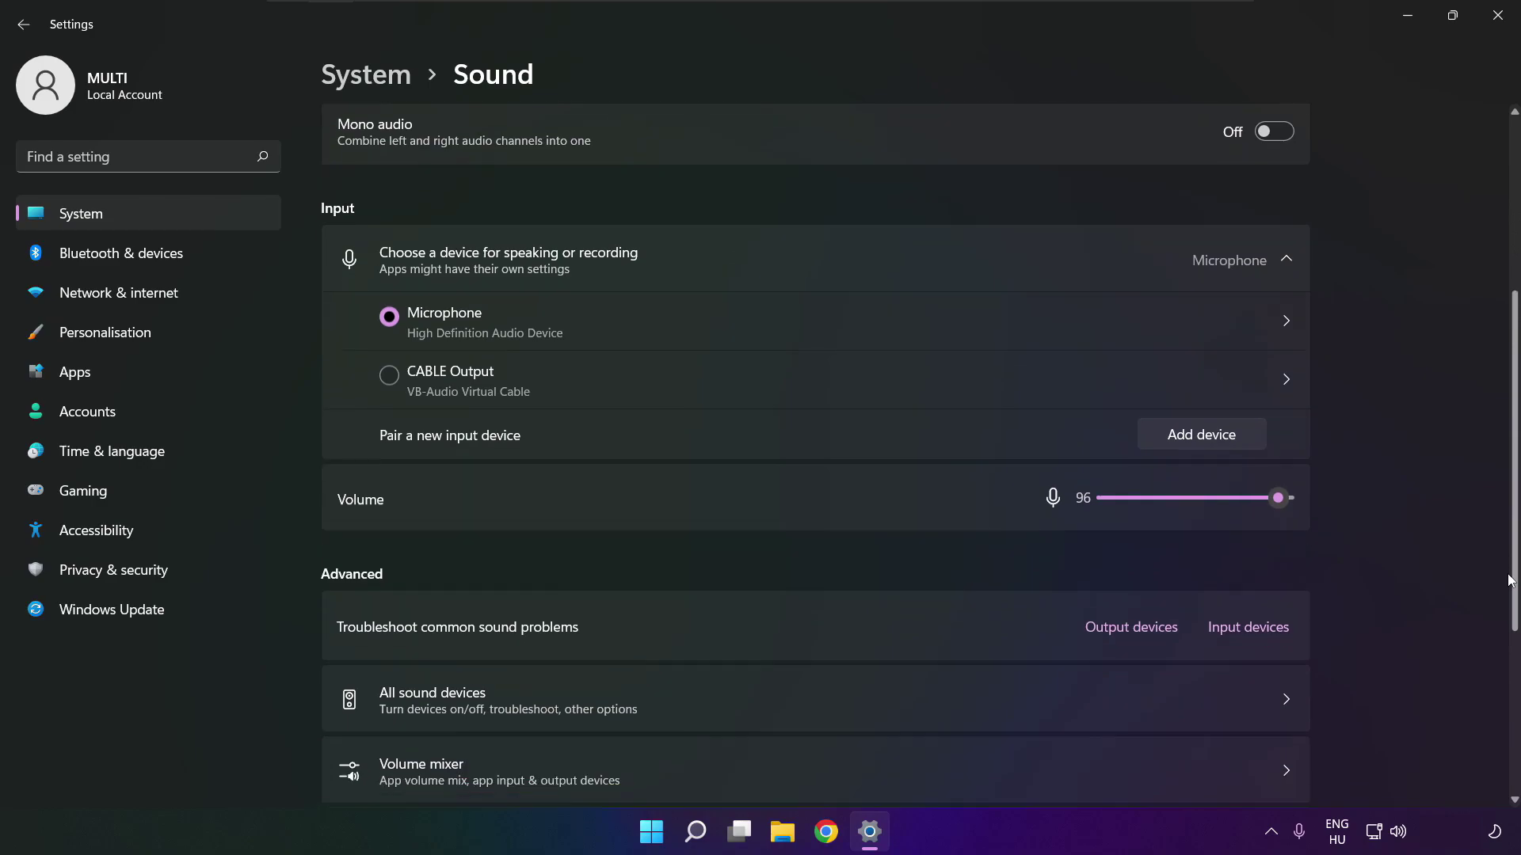
pyautogui.moveTo(1509, 598); pyautogui.dragTo(1511, 663)
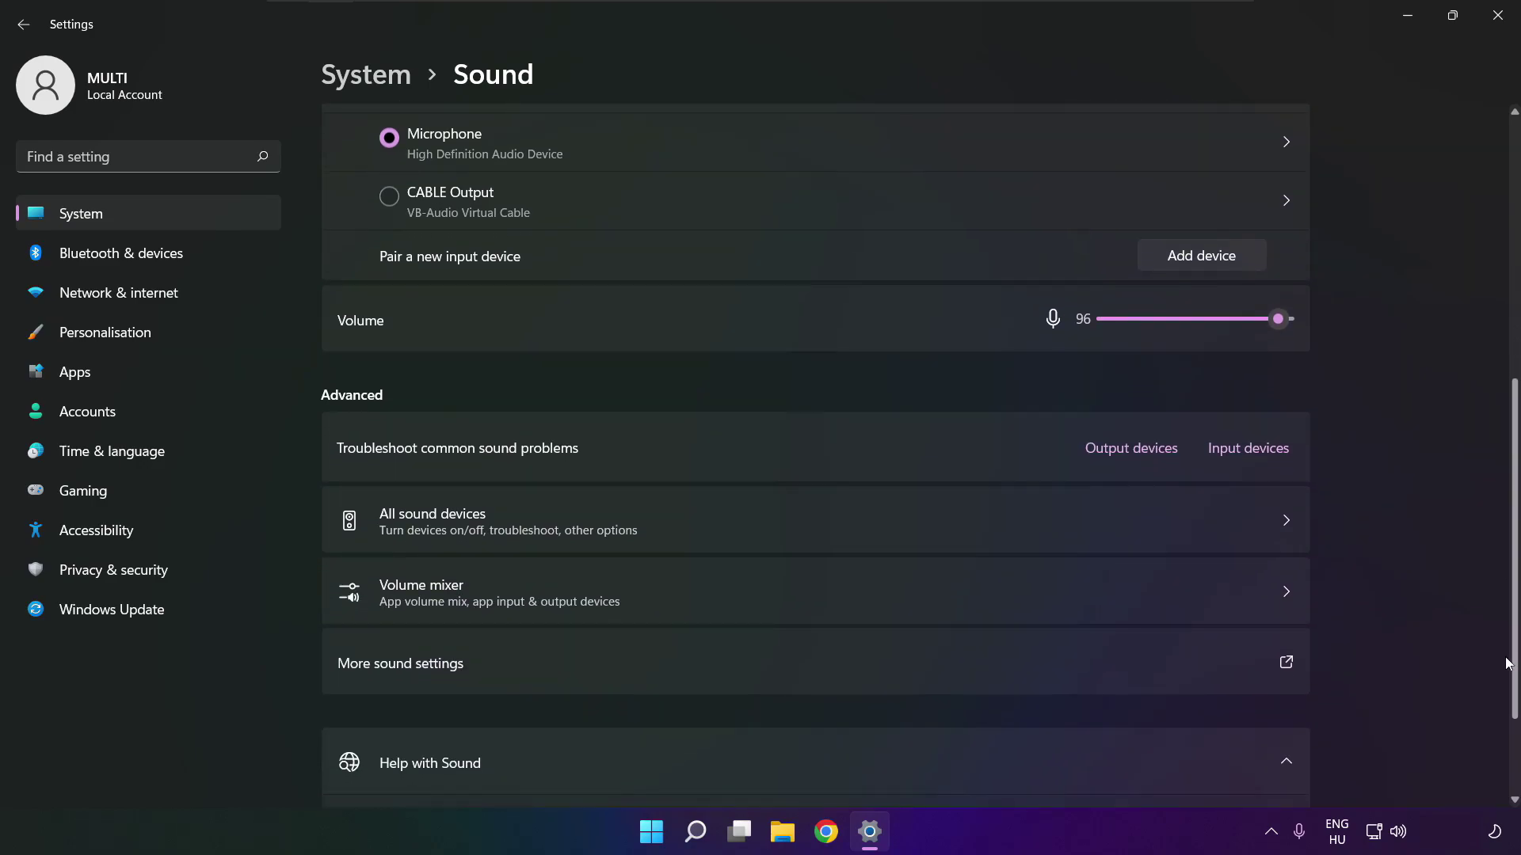
pyautogui.click(627, 667)
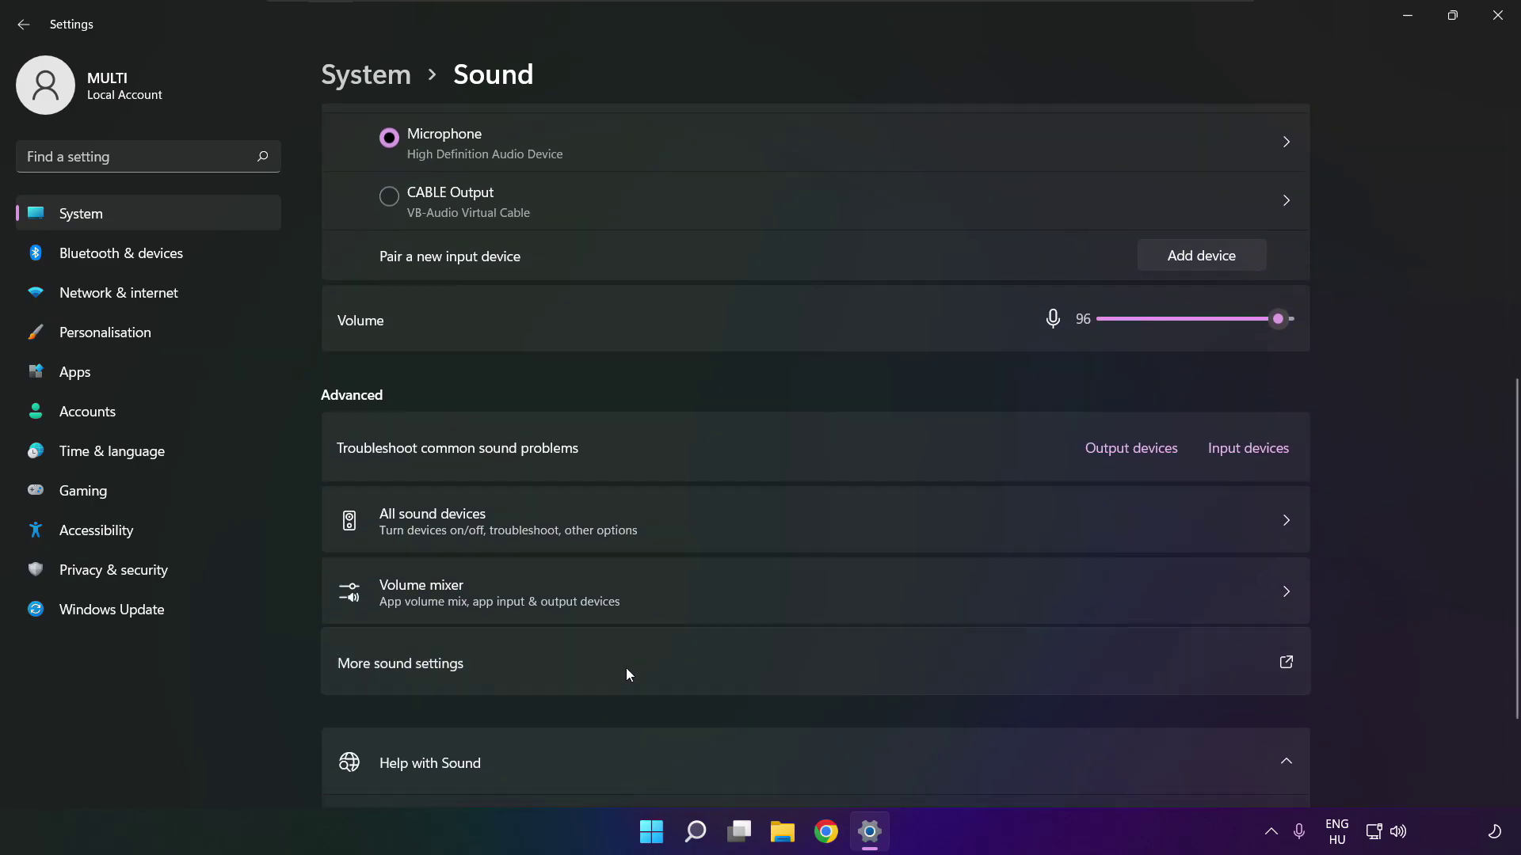
# Step: Disable the CABLE Input playback device
pyautogui.click(654, 364)
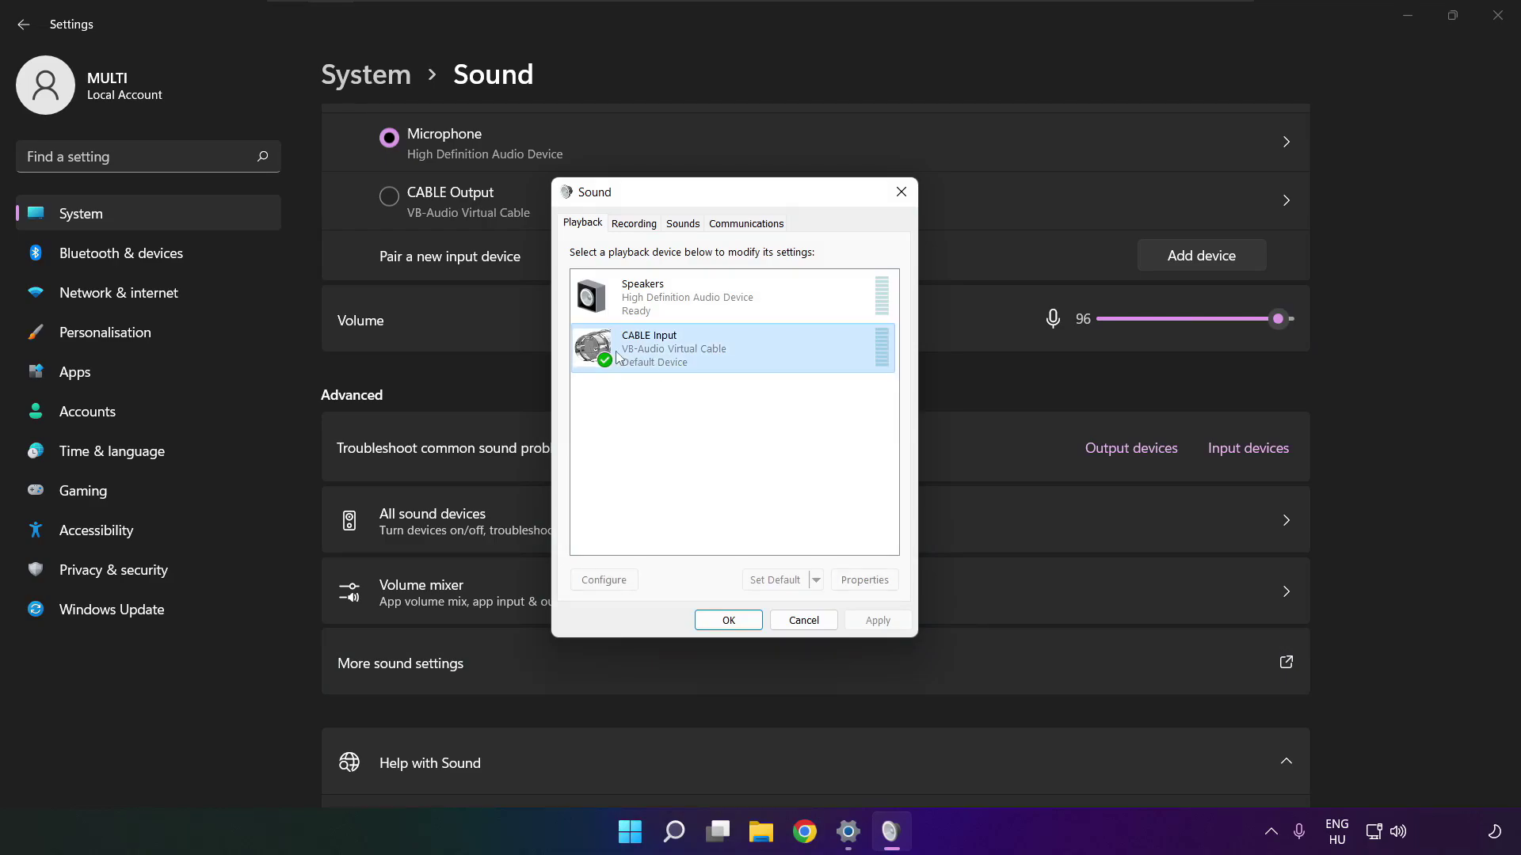
pyautogui.rightClick(805, 352)
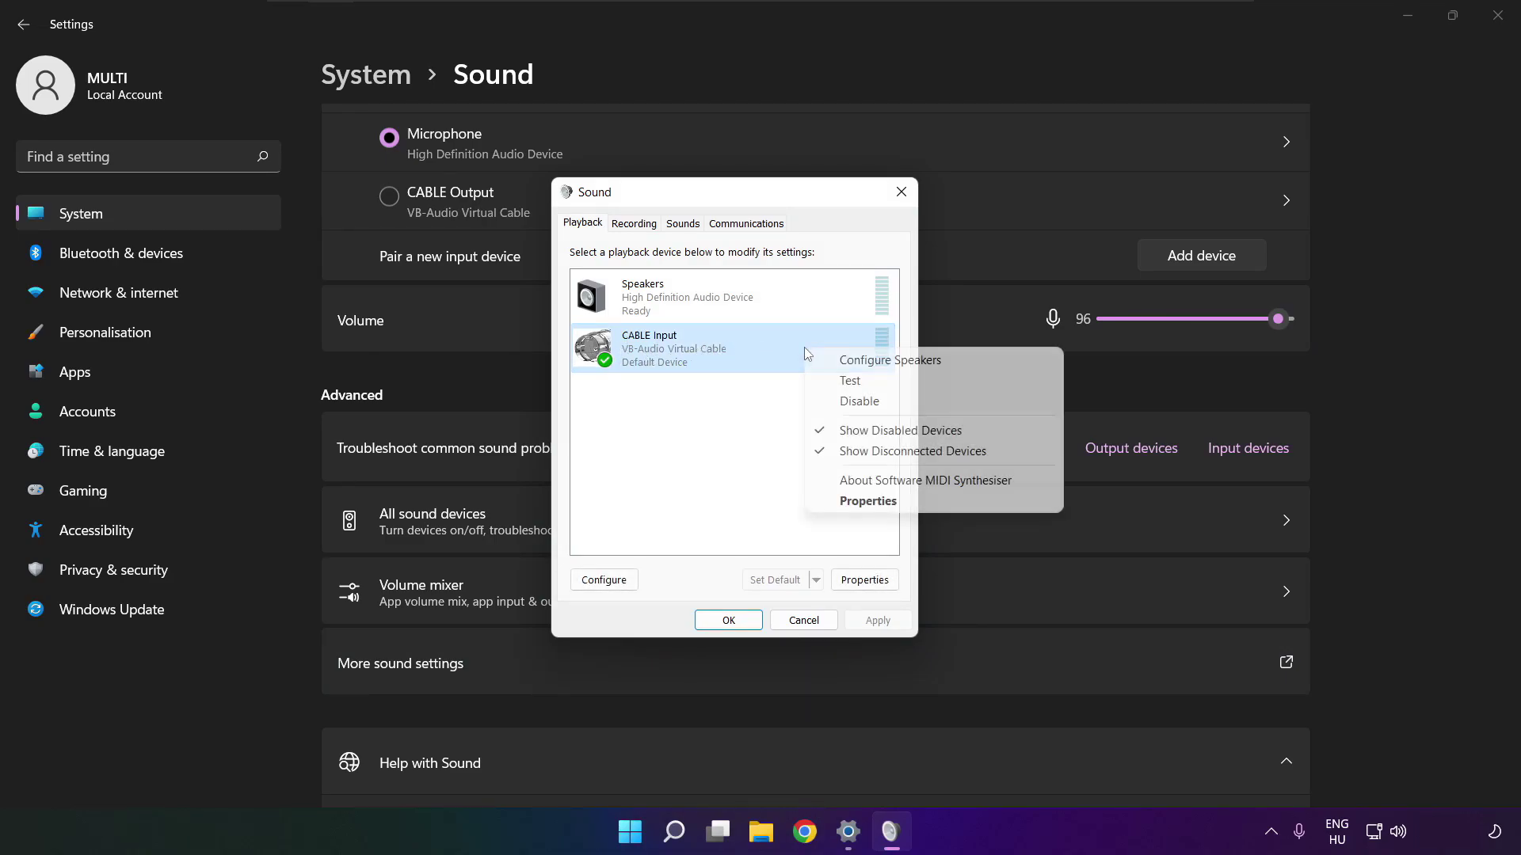
pyautogui.click(883, 407)
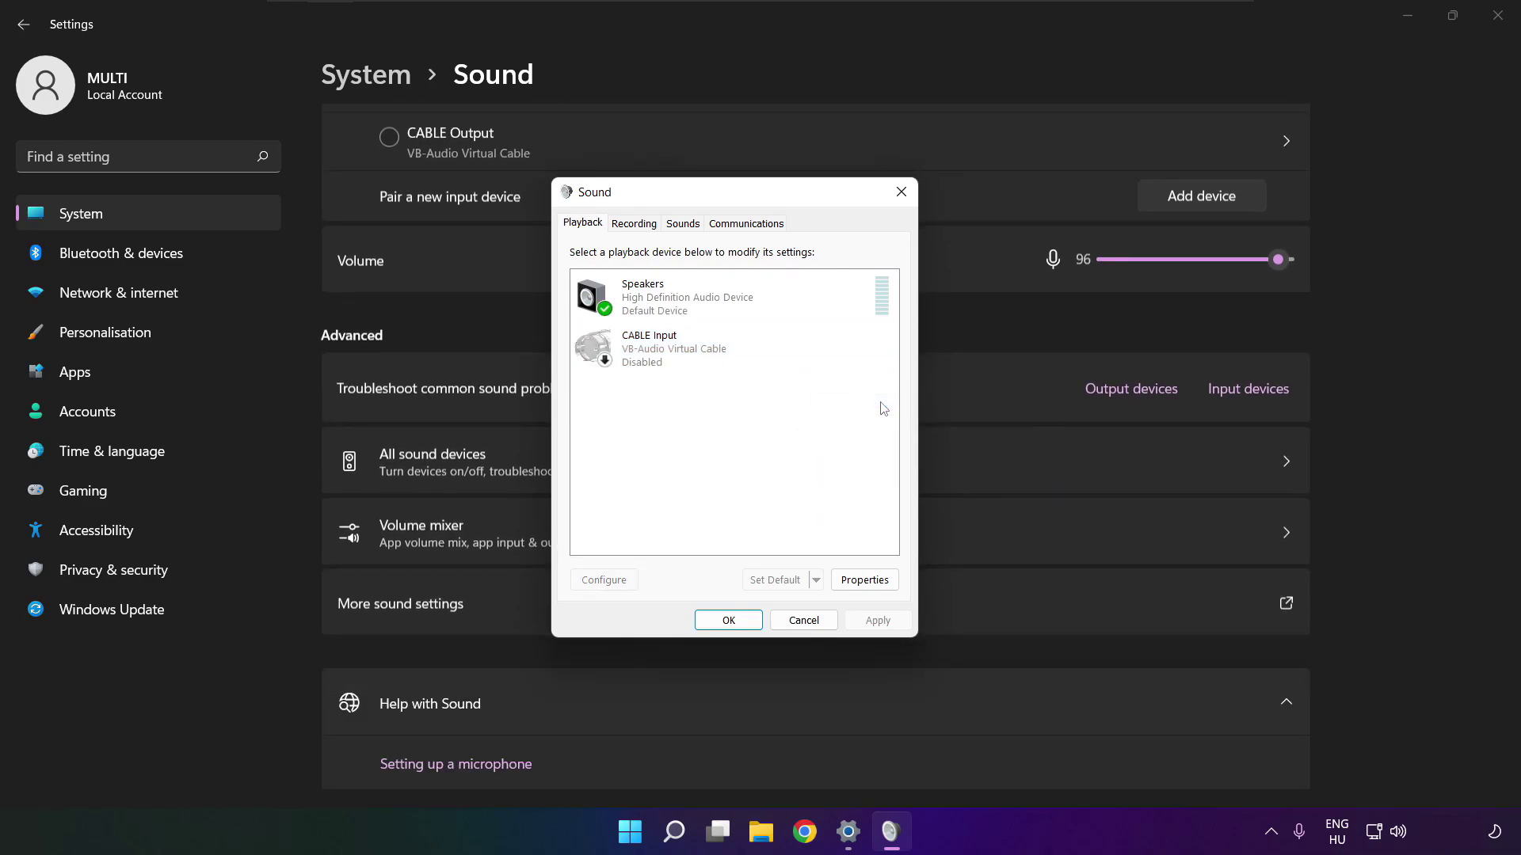
# Step: Launch Configure Speakers for the Speakers playback device
pyautogui.click(703, 312)
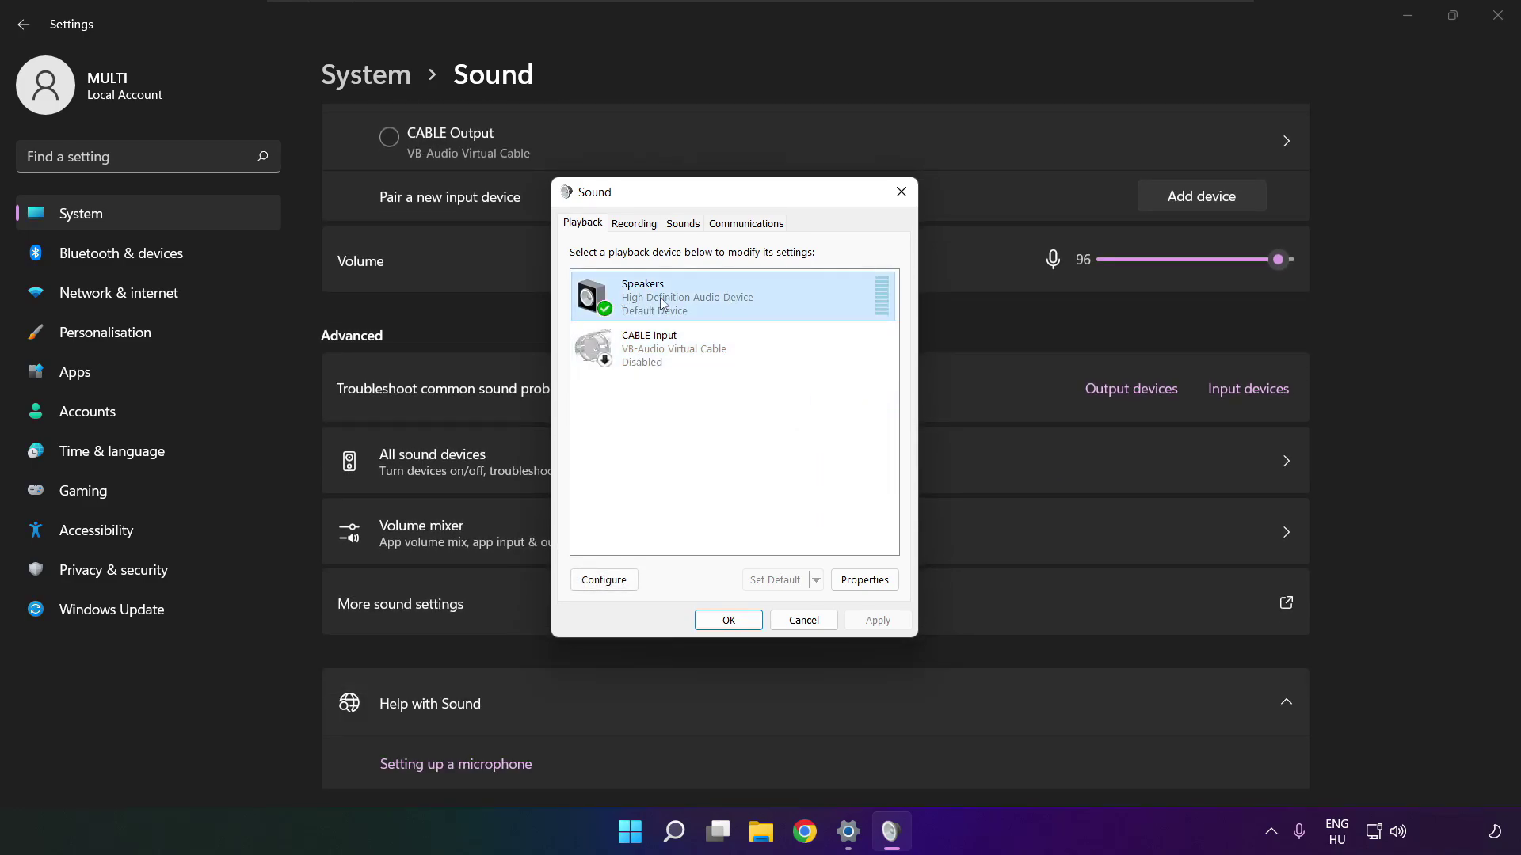
pyautogui.rightClick(738, 303)
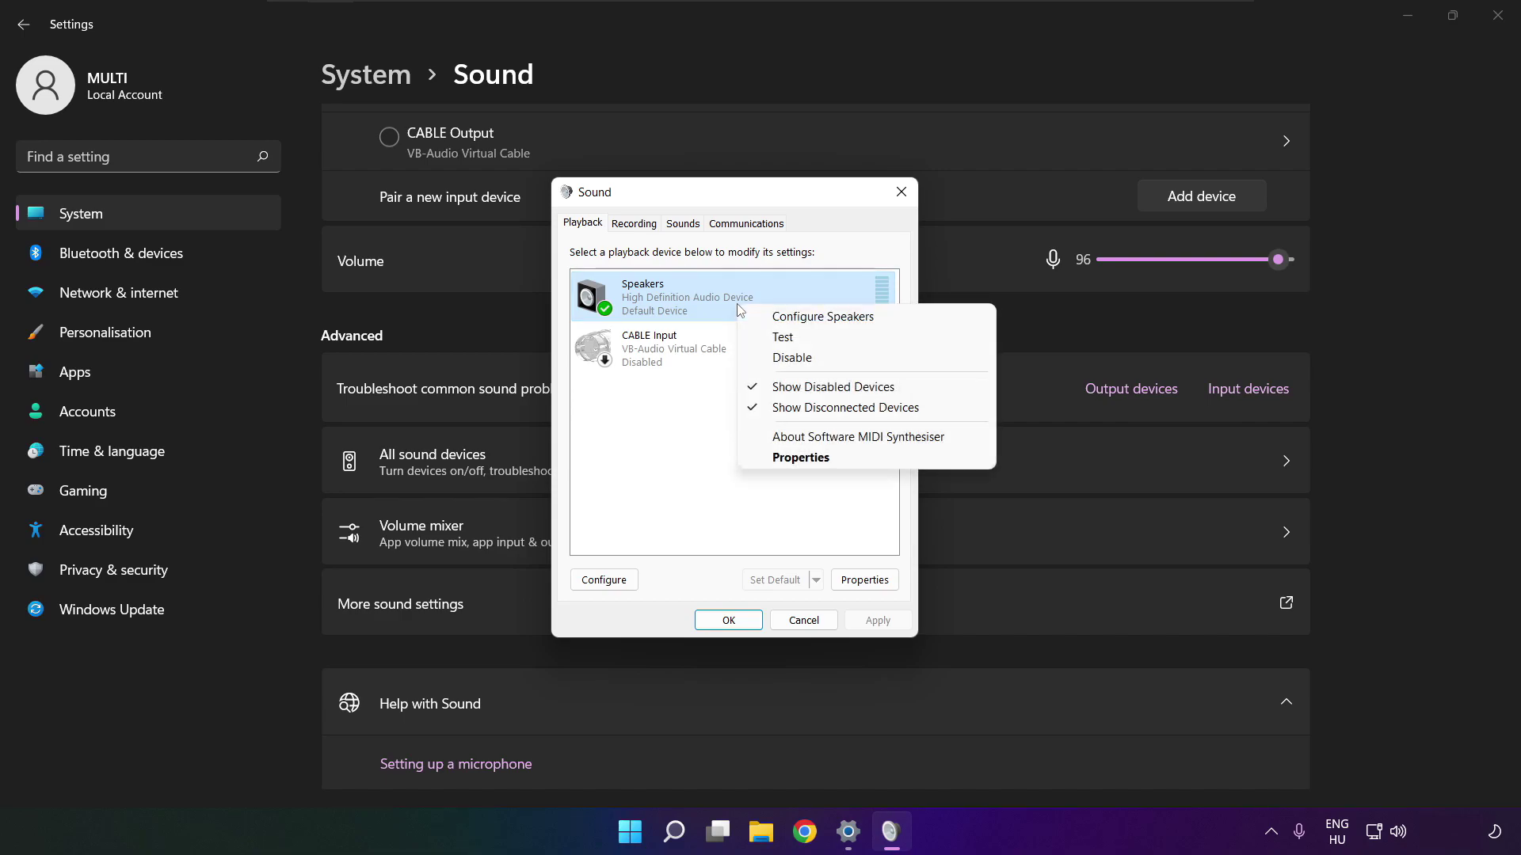
pyautogui.click(838, 317)
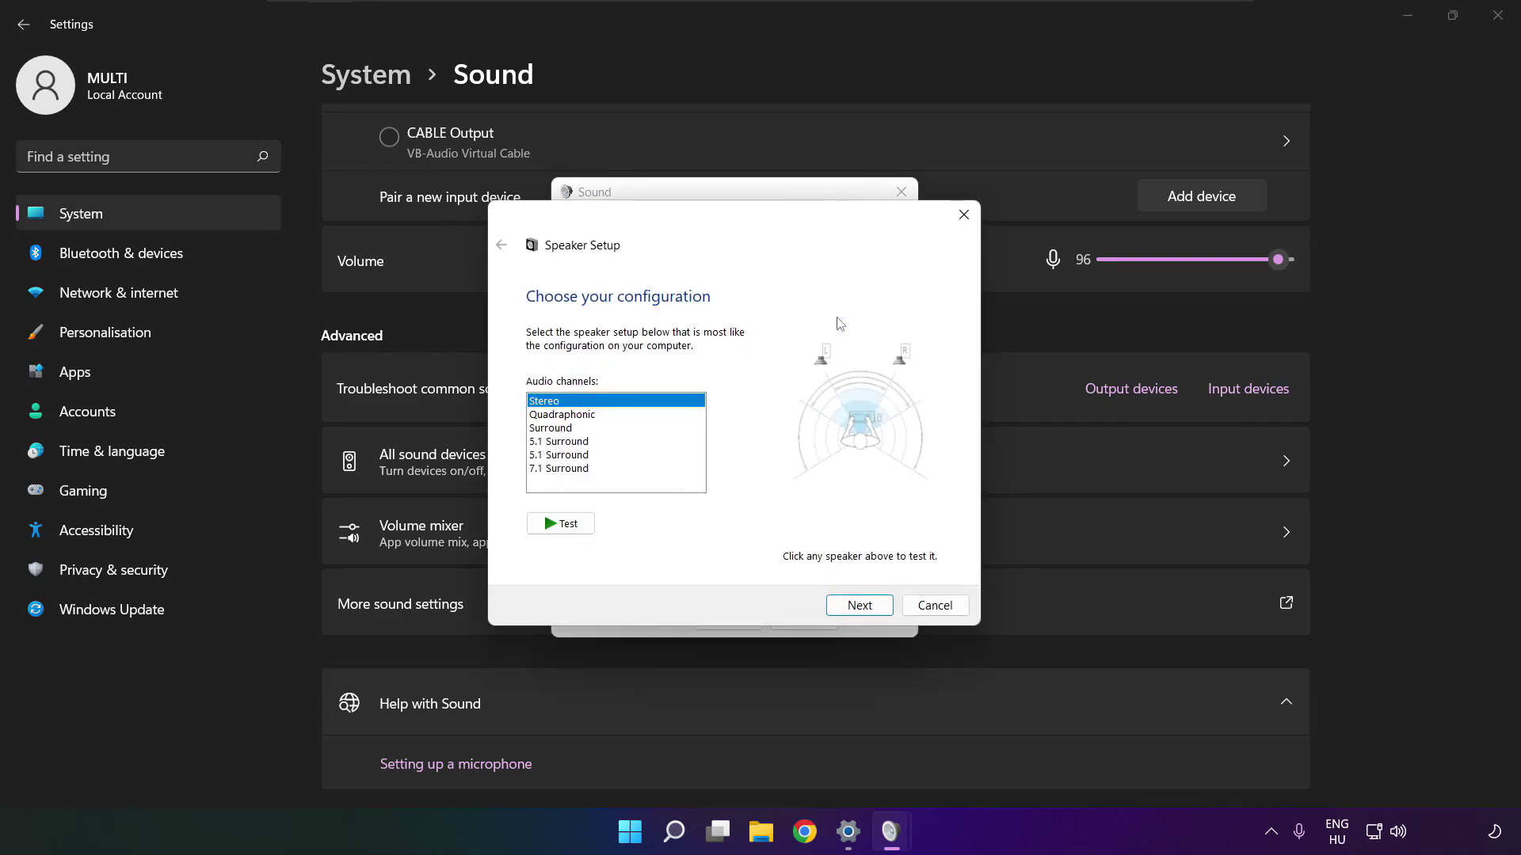
# Step: Choose the 7.1 Surround layout and go through the wizard to Finish
pyautogui.click(565, 470)
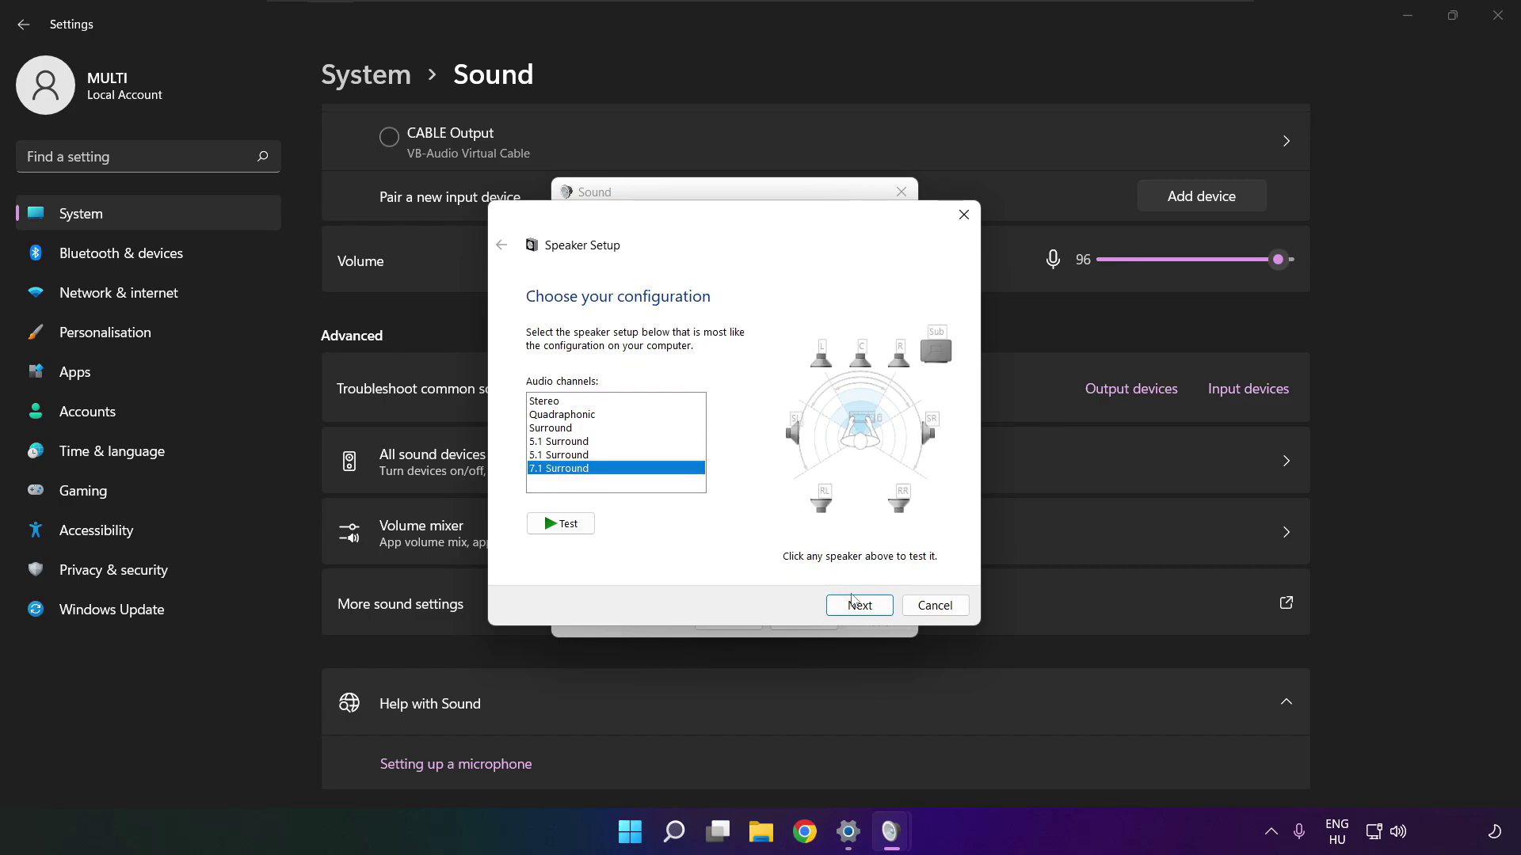
pyautogui.click(859, 606)
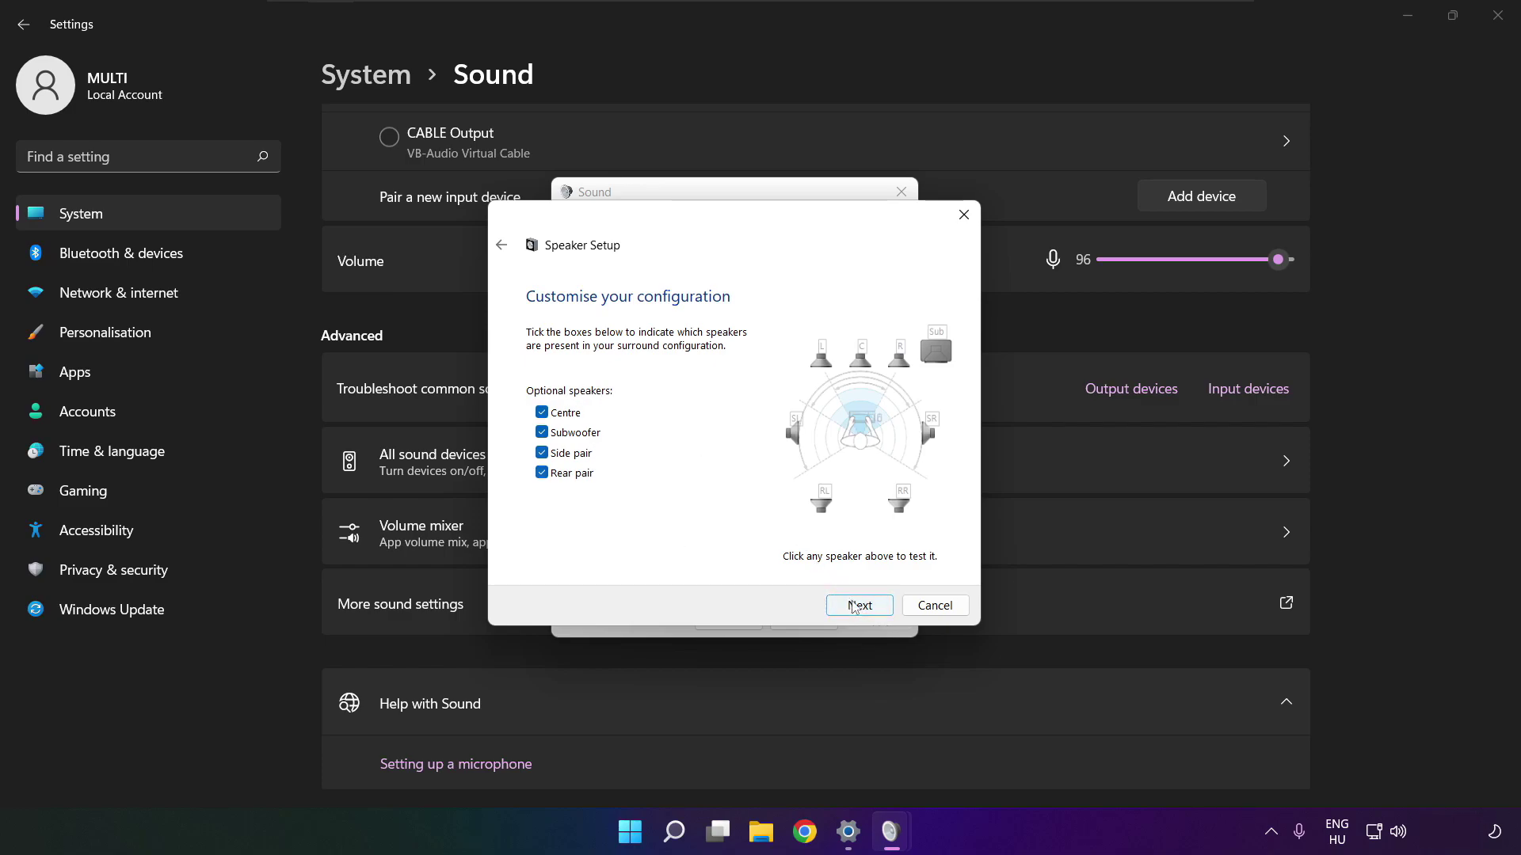
pyautogui.click(853, 608)
pyautogui.click(854, 608)
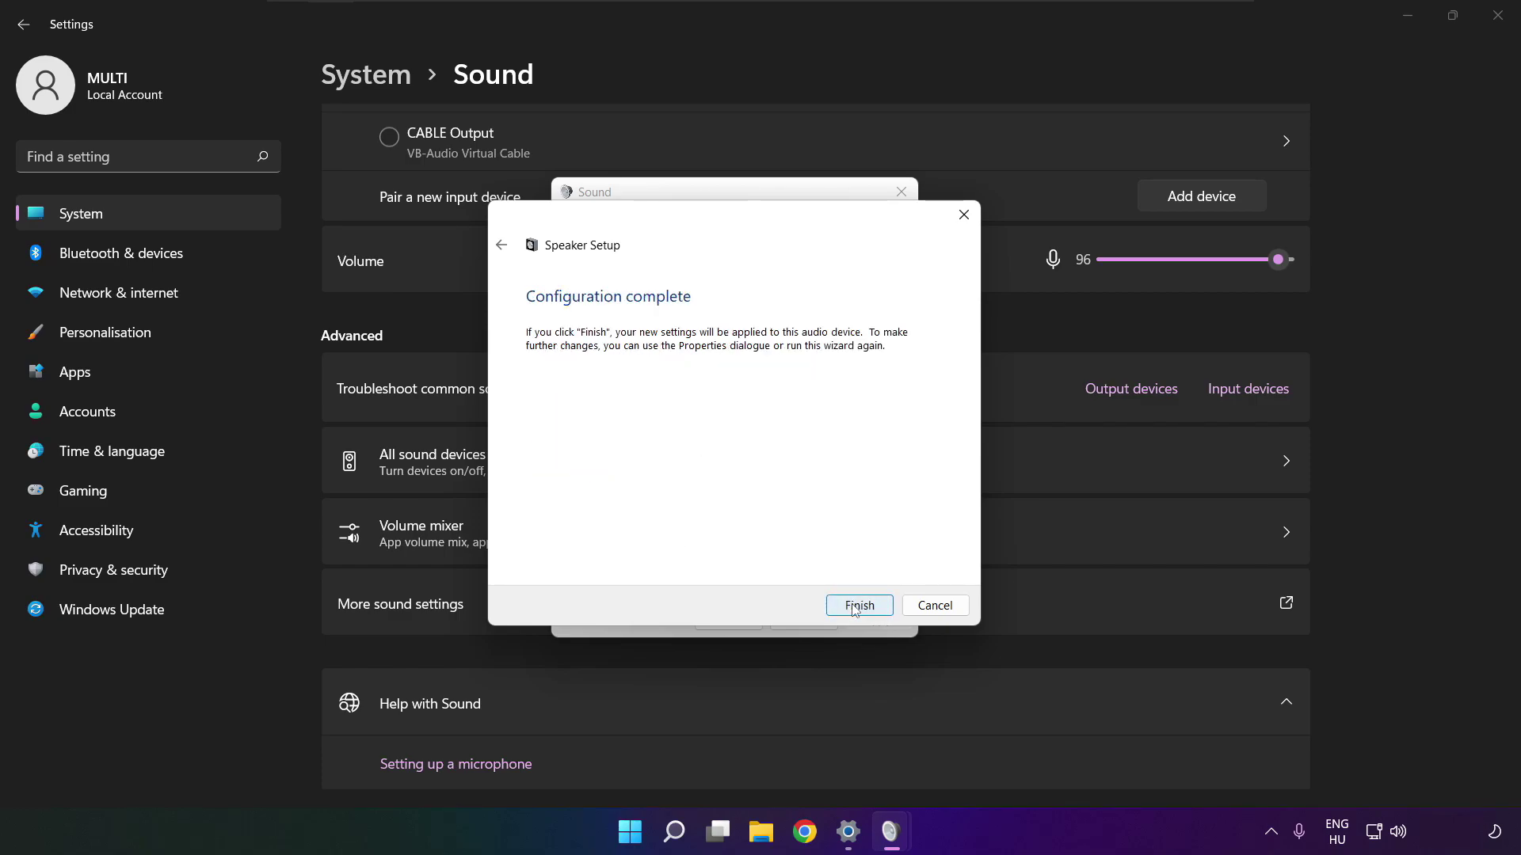
pyautogui.click(853, 607)
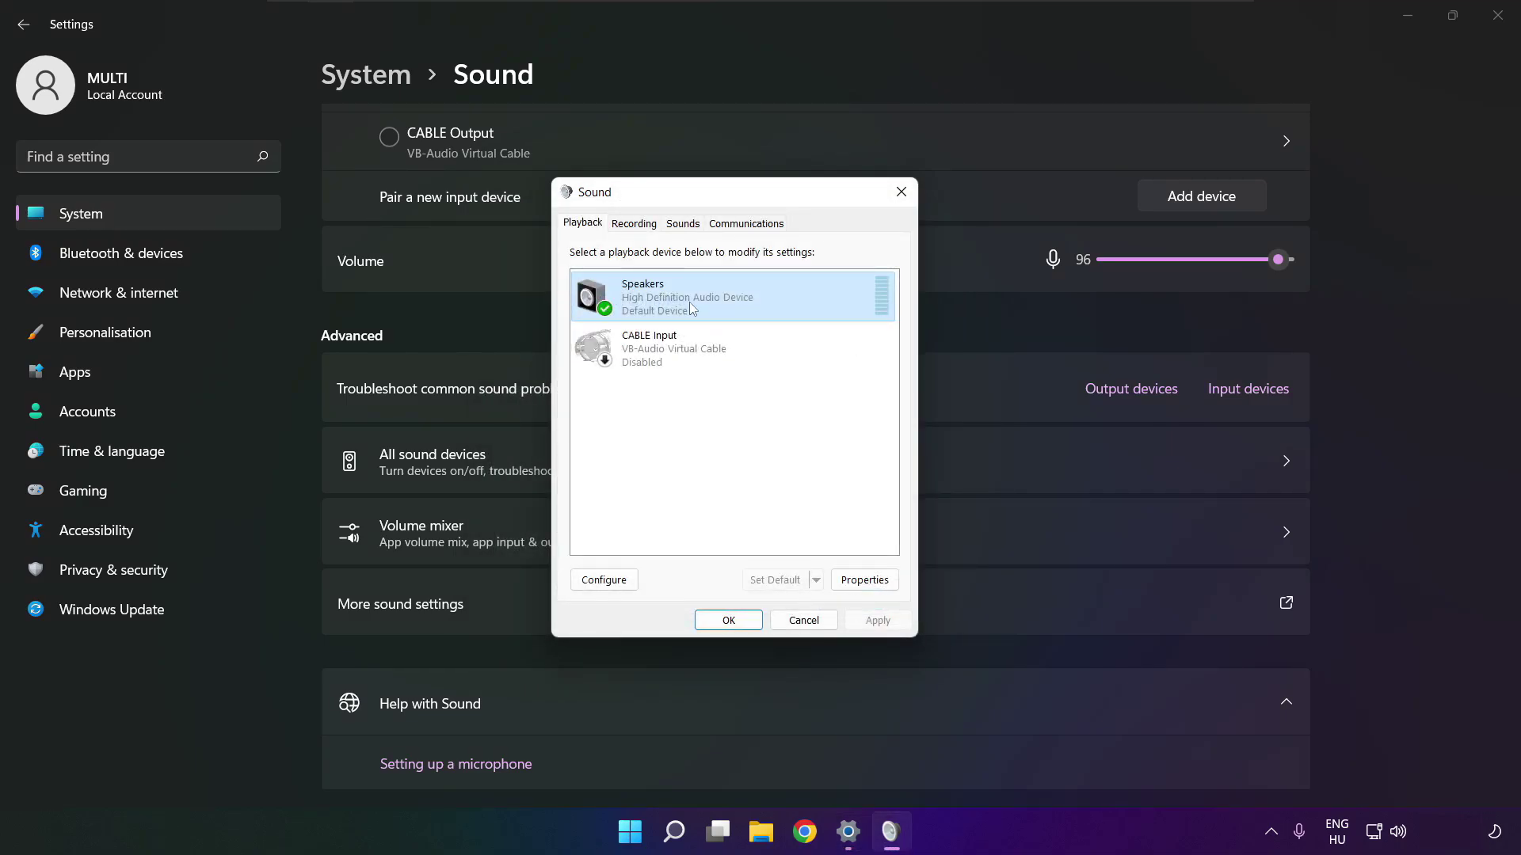
# Step: In Speakers Properties, tick Disable all enhancements and apply it
pyautogui.click(864, 579)
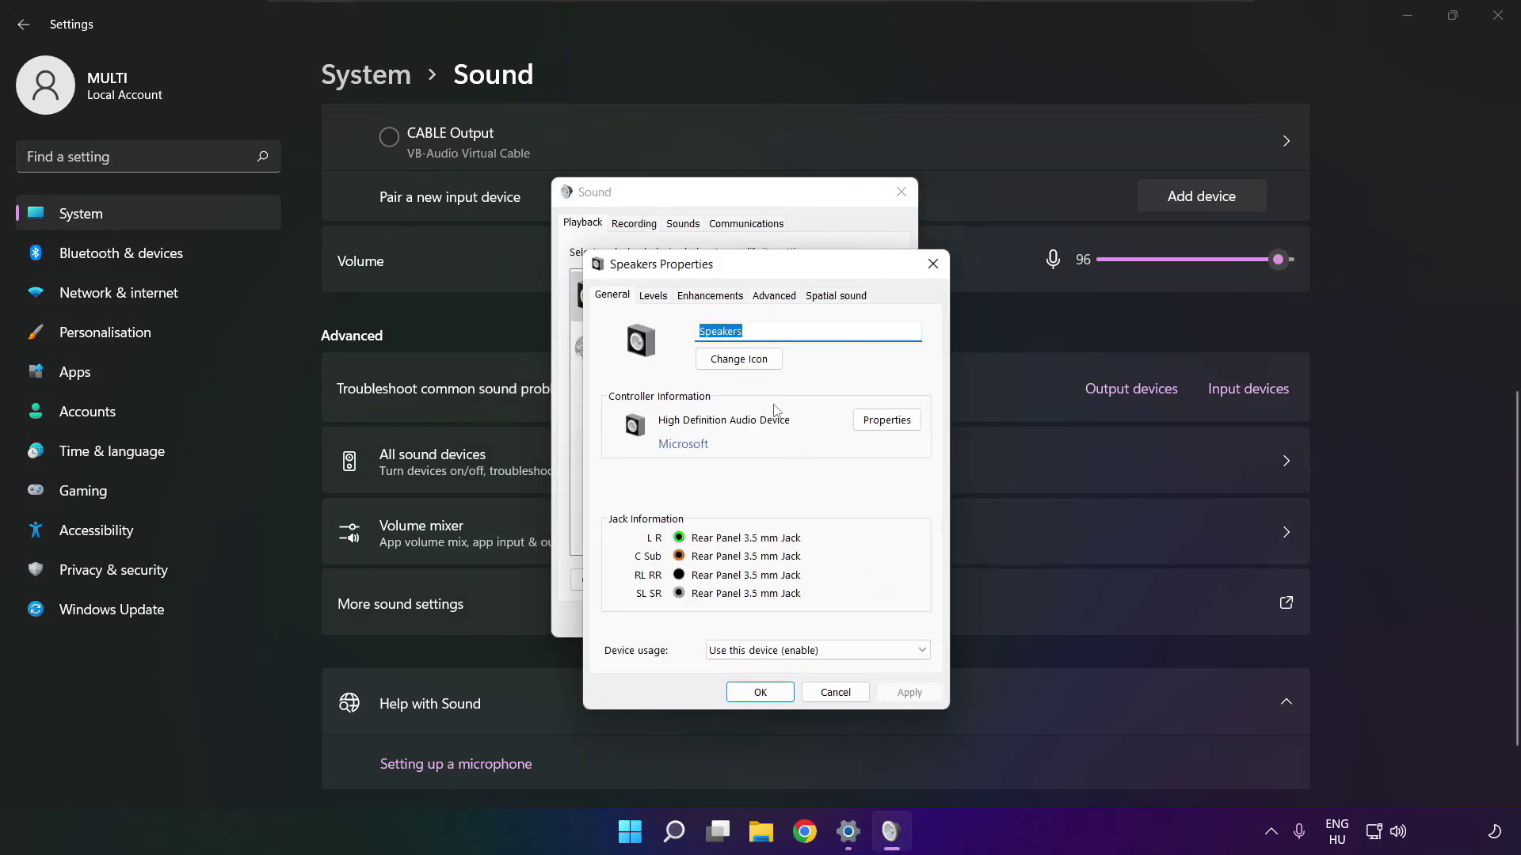
pyautogui.moveTo(716, 271); pyautogui.dragTo(686, 225)
pyautogui.click(631, 248)
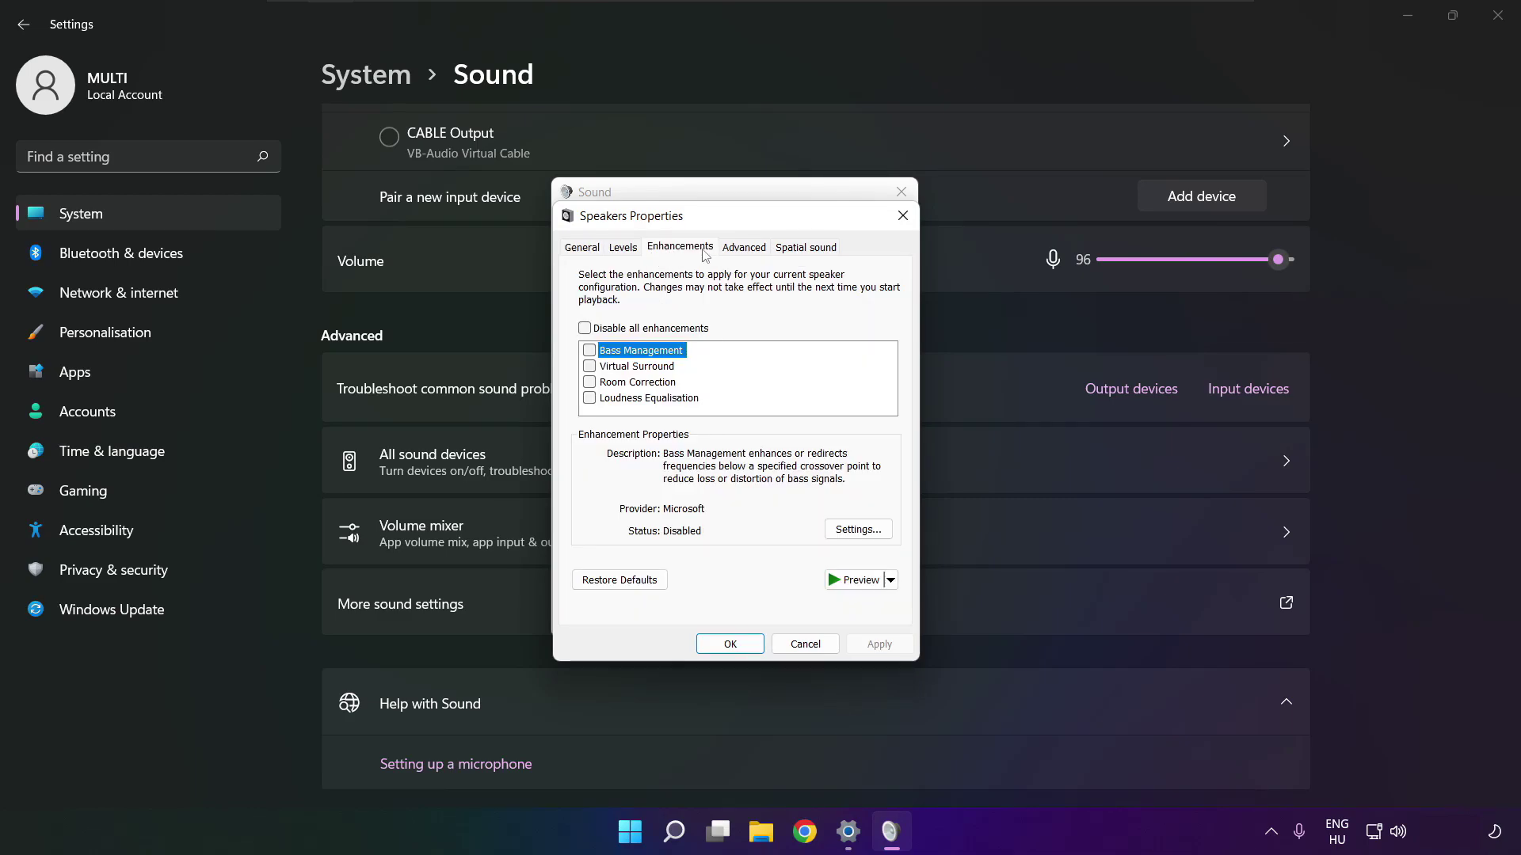
pyautogui.click(585, 330)
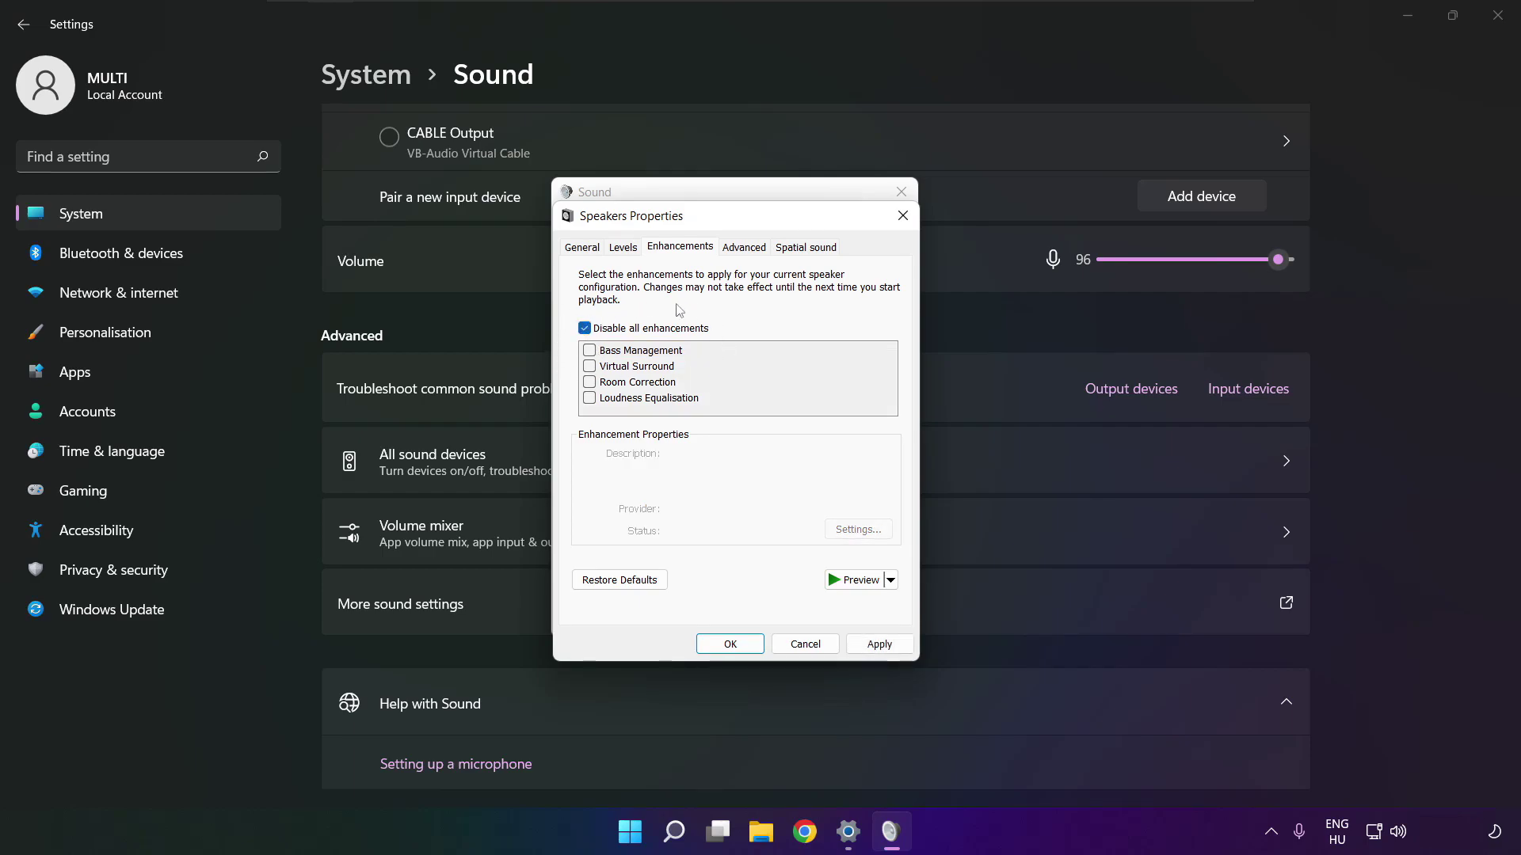
pyautogui.click(897, 650)
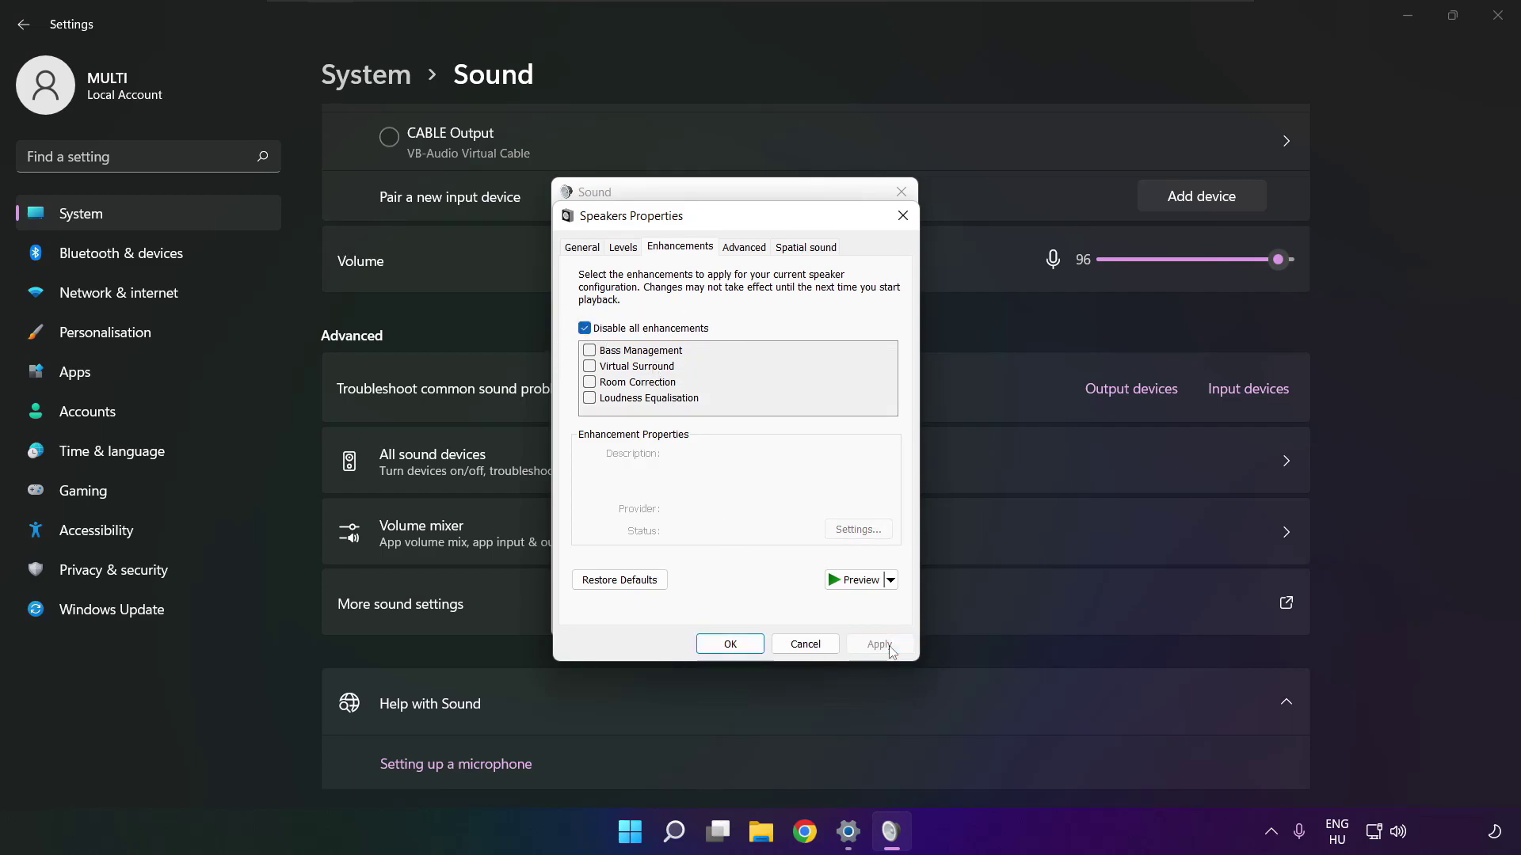
# Step: Keep the 16 bit, 48000 Hz format and confirm Speakers Properties and the Sound dialog
pyautogui.click(741, 249)
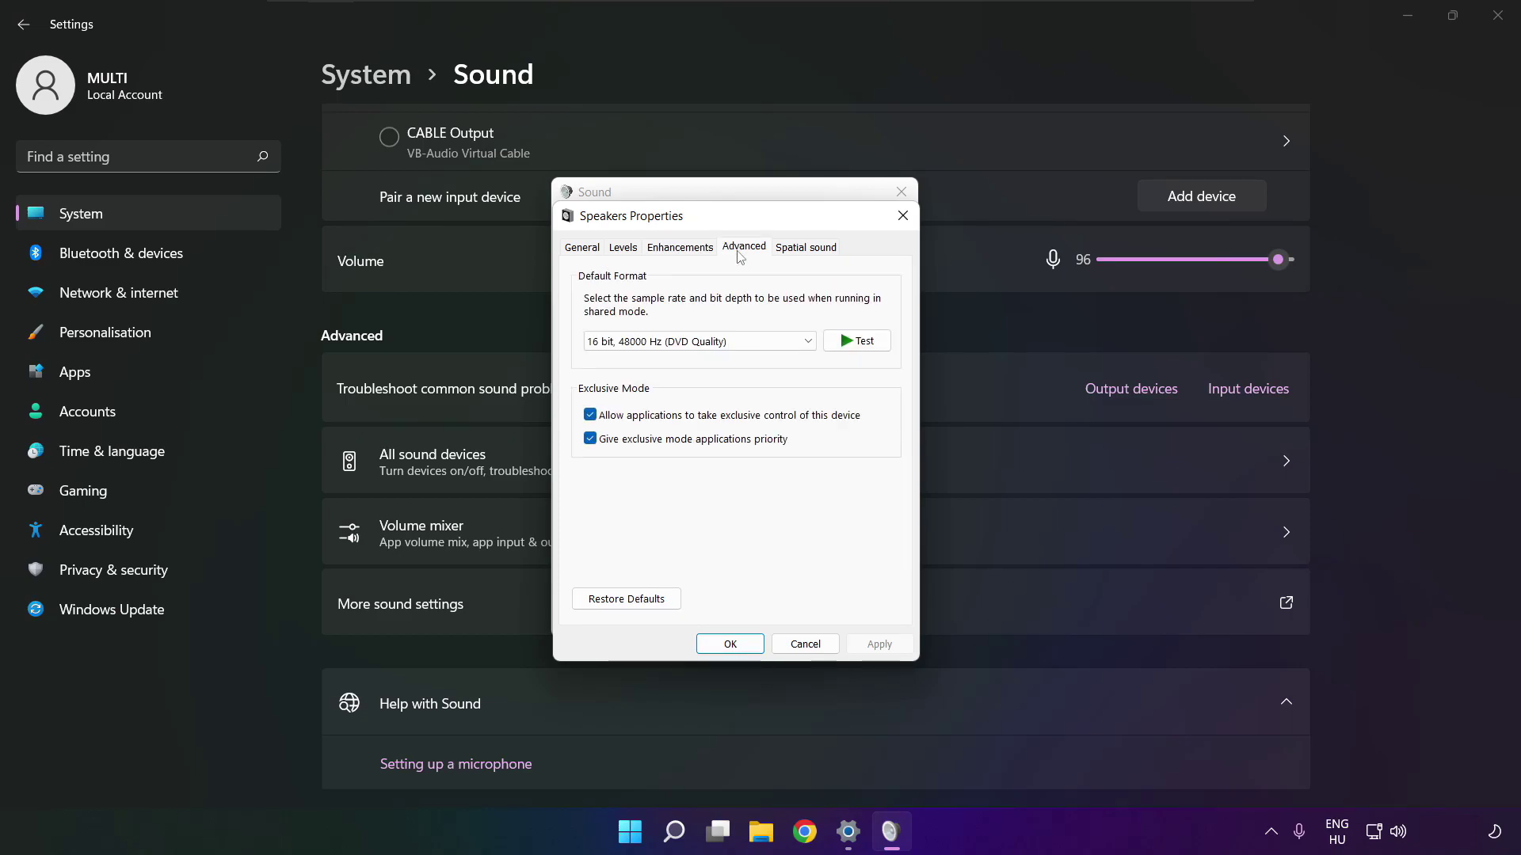
pyautogui.click(807, 345)
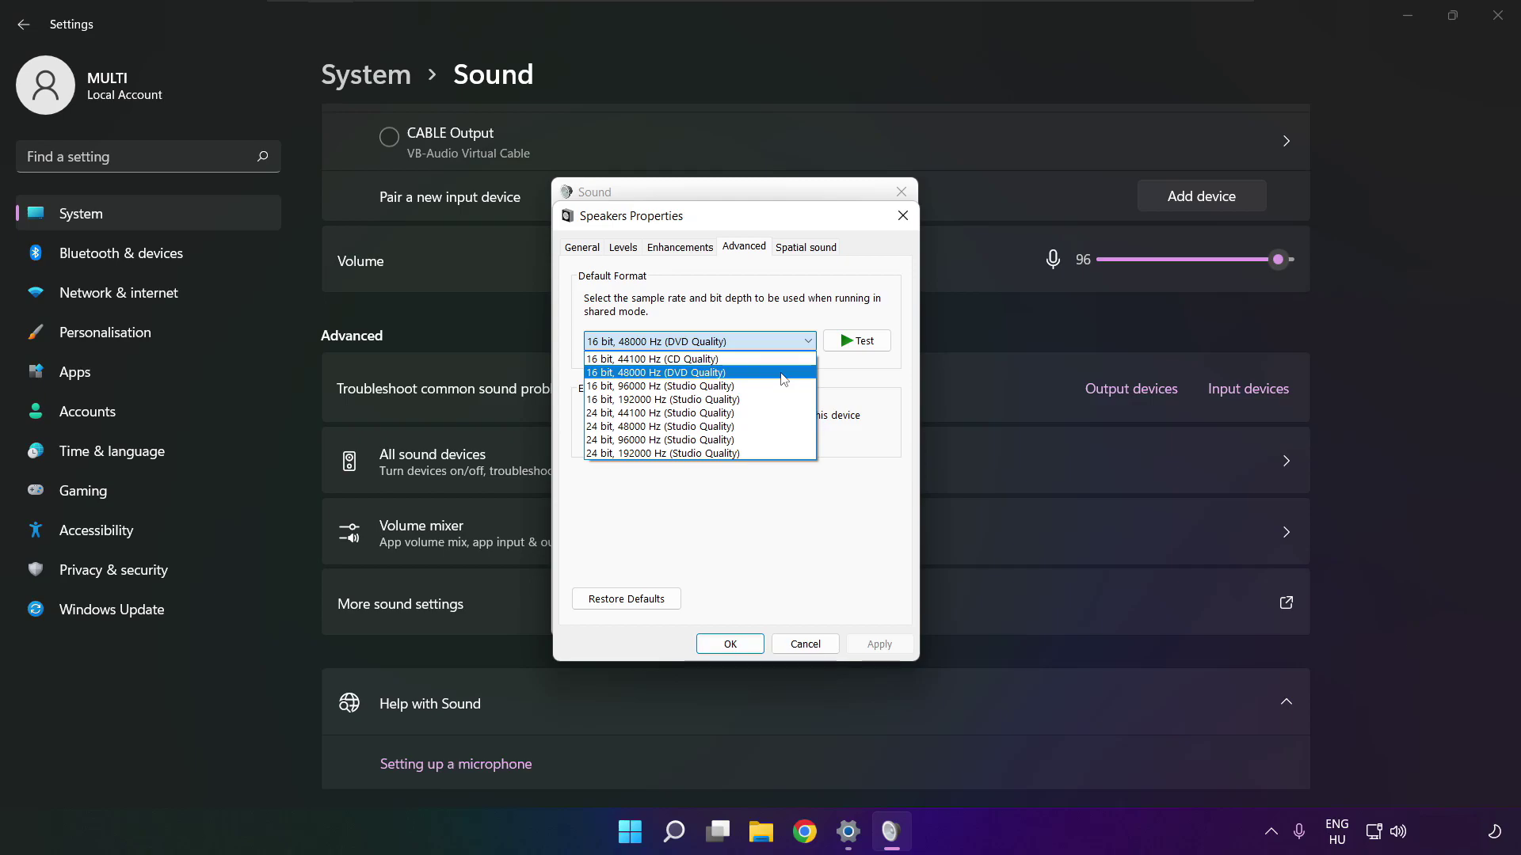
pyautogui.click(782, 373)
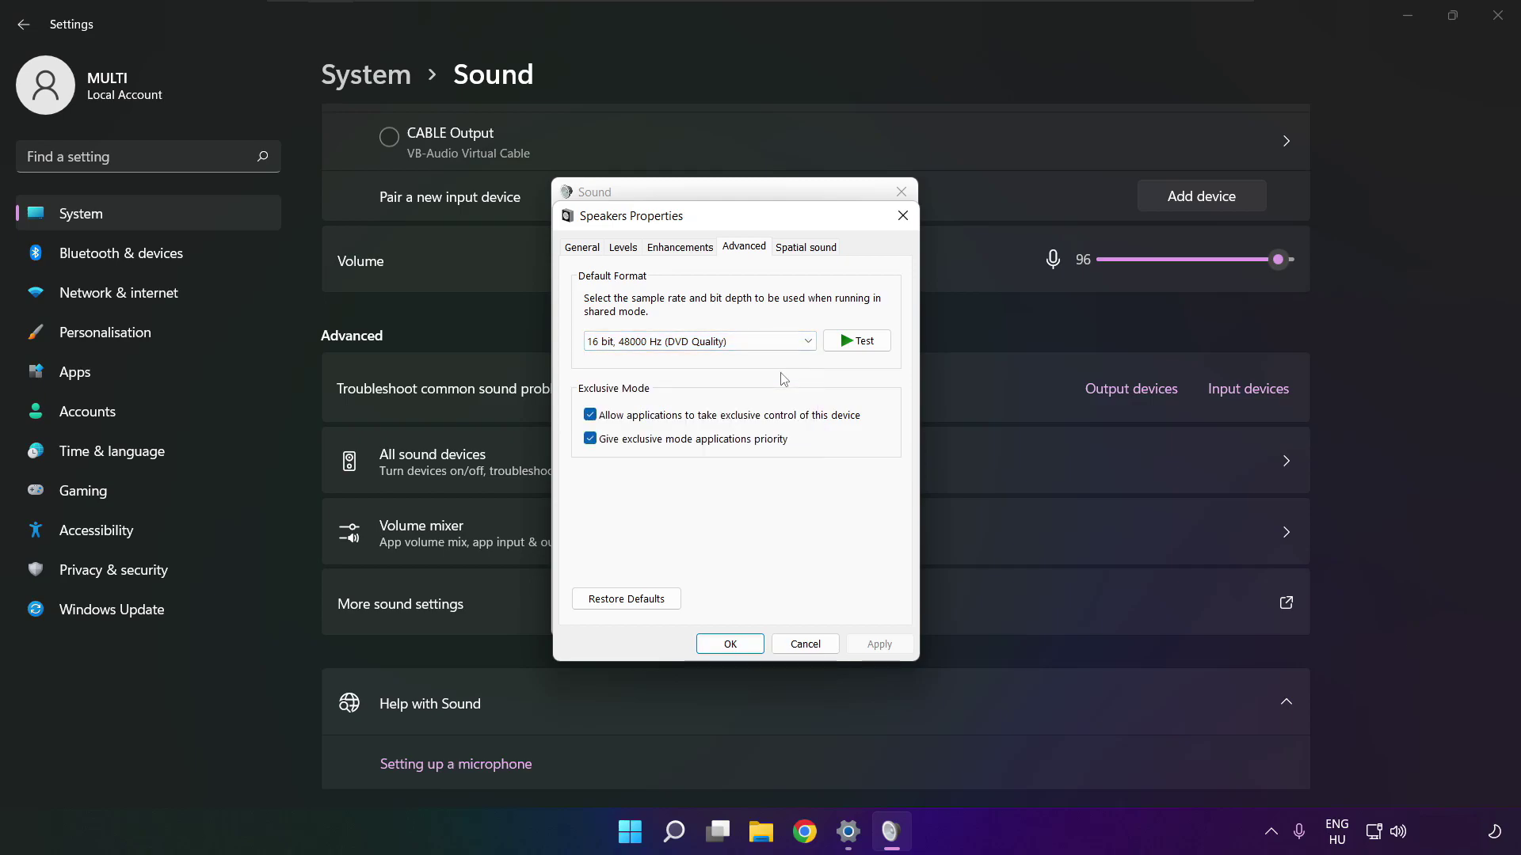
pyautogui.click(730, 643)
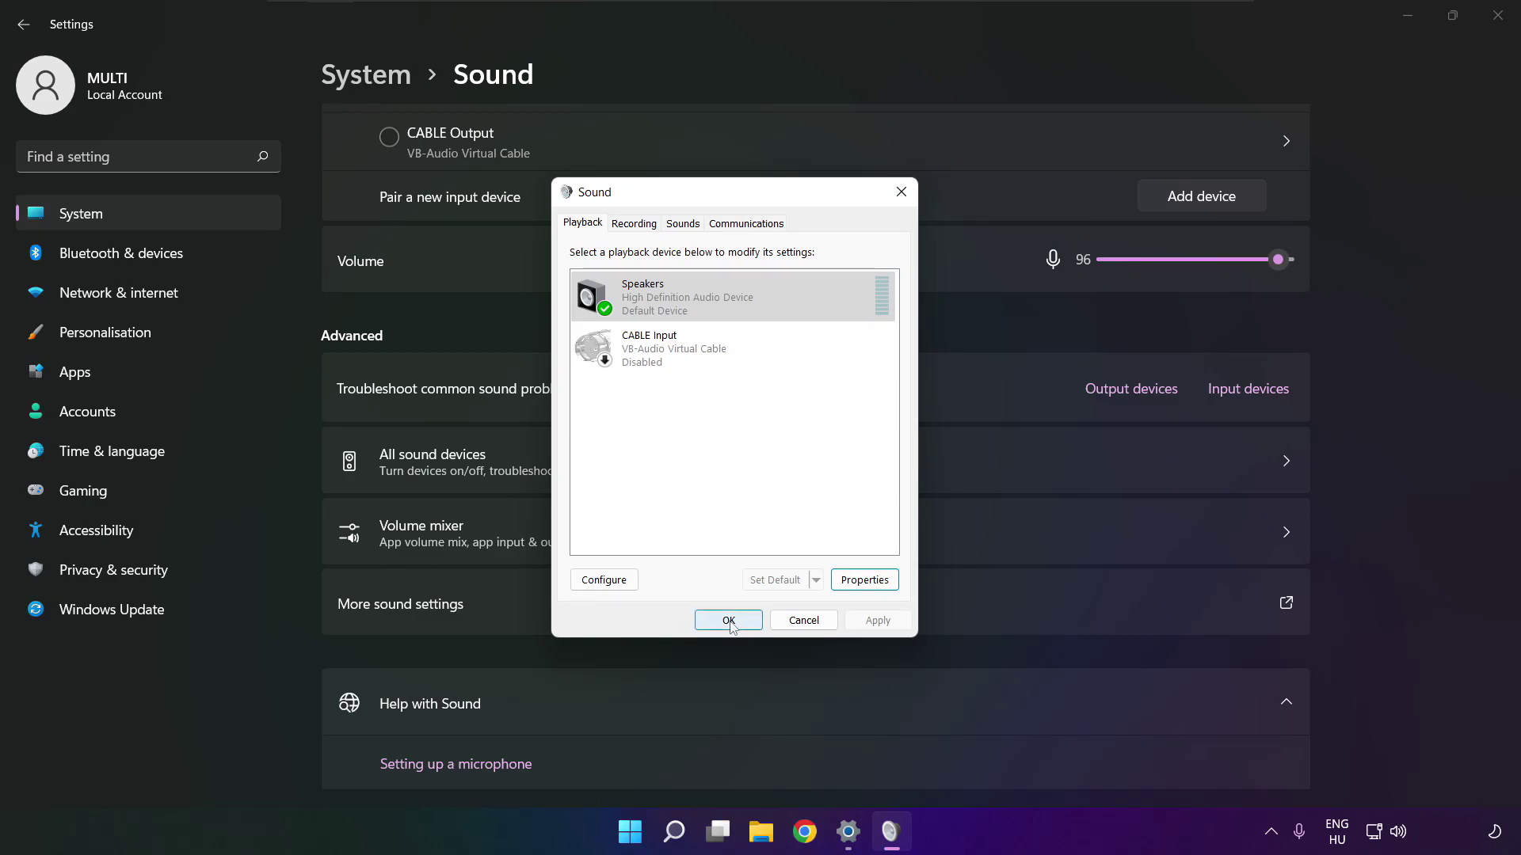
pyautogui.click(729, 621)
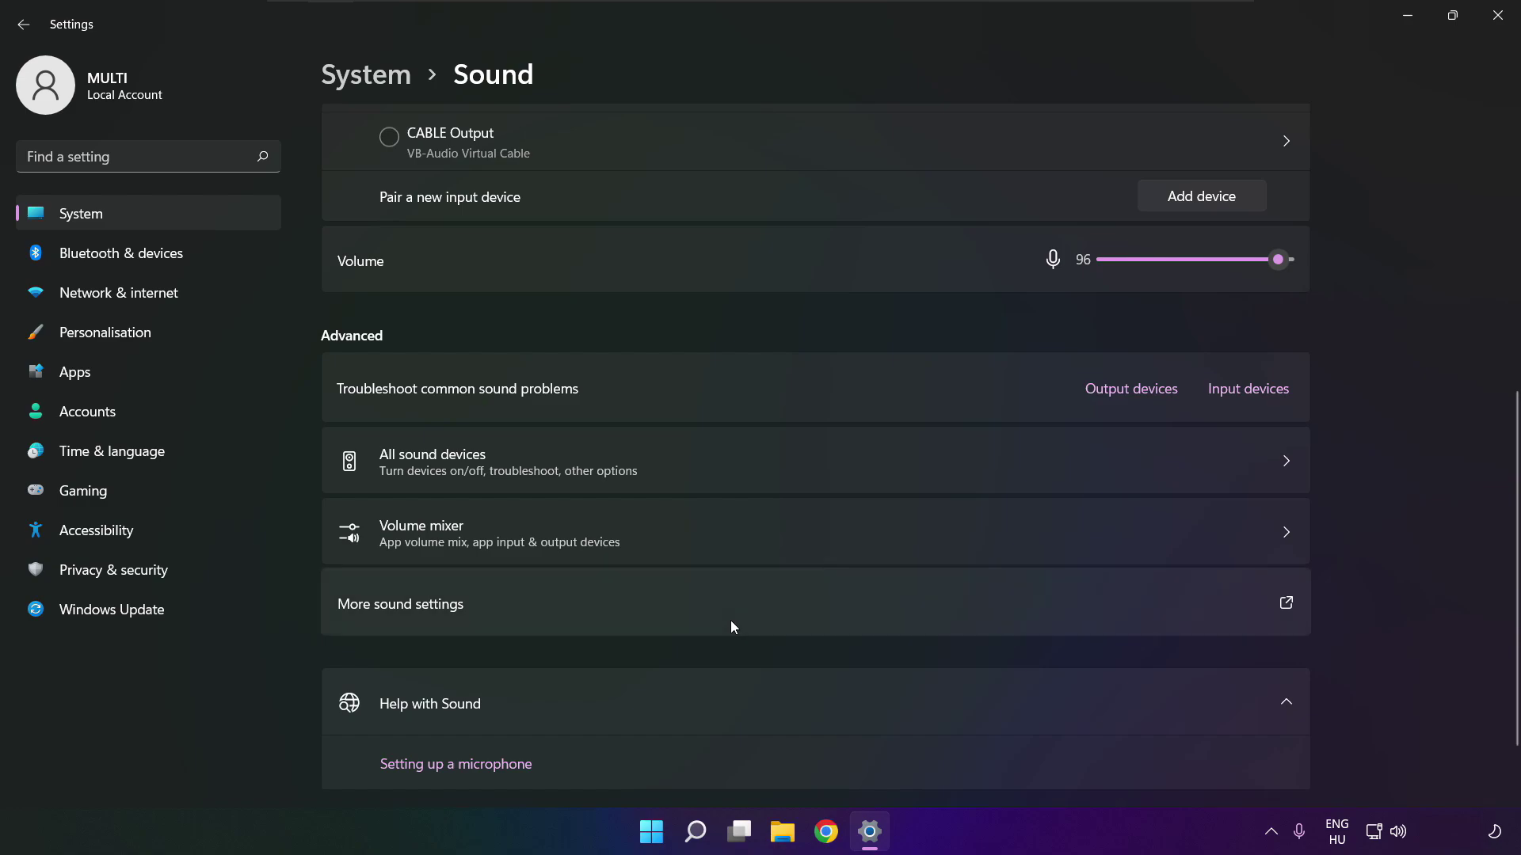
pyautogui.click(1498, 16)
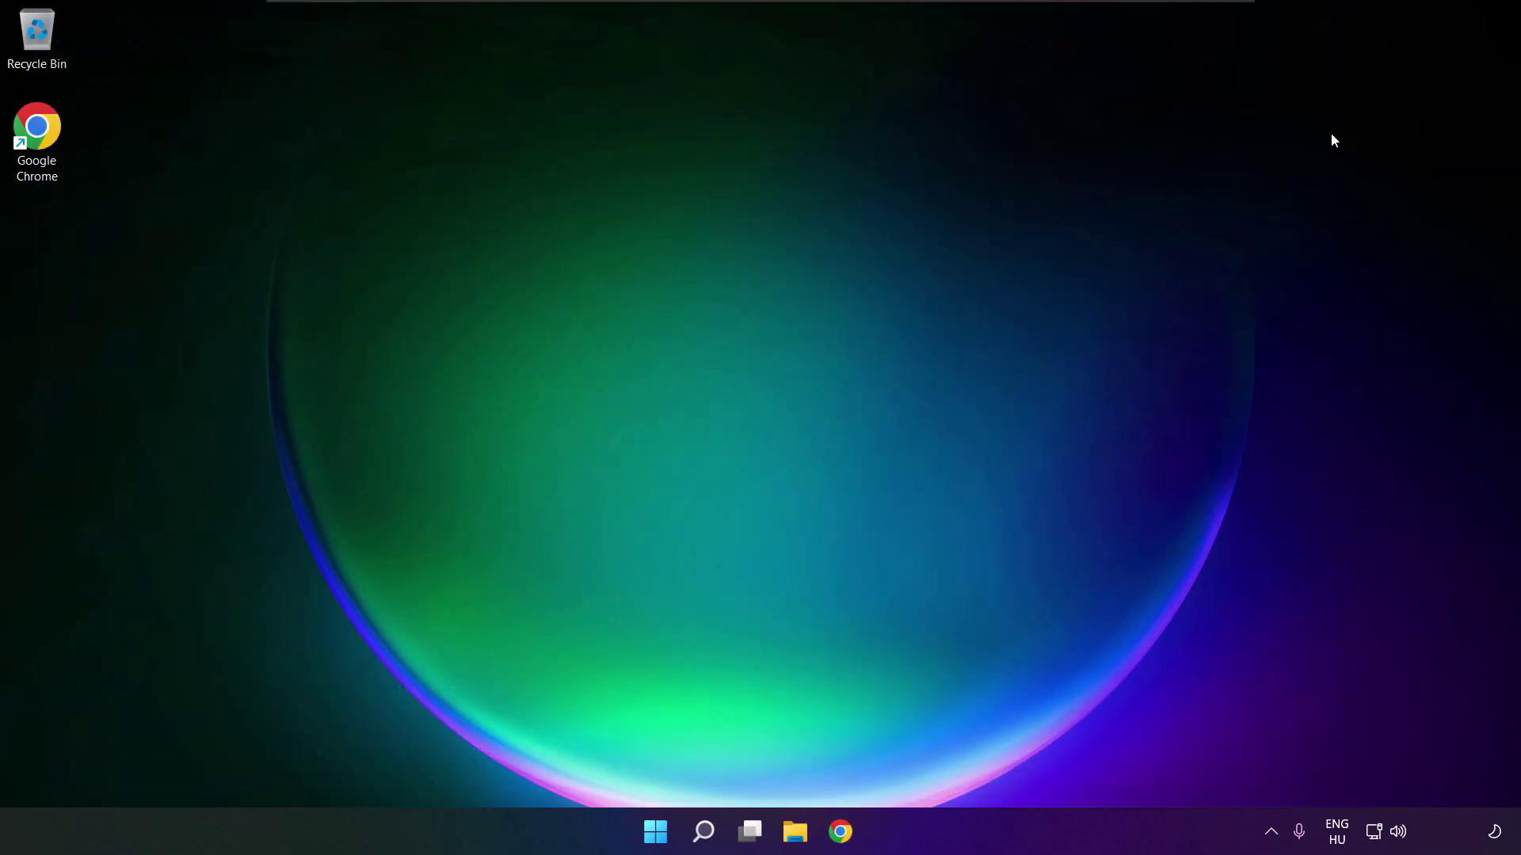
pyautogui.click(672, 832)
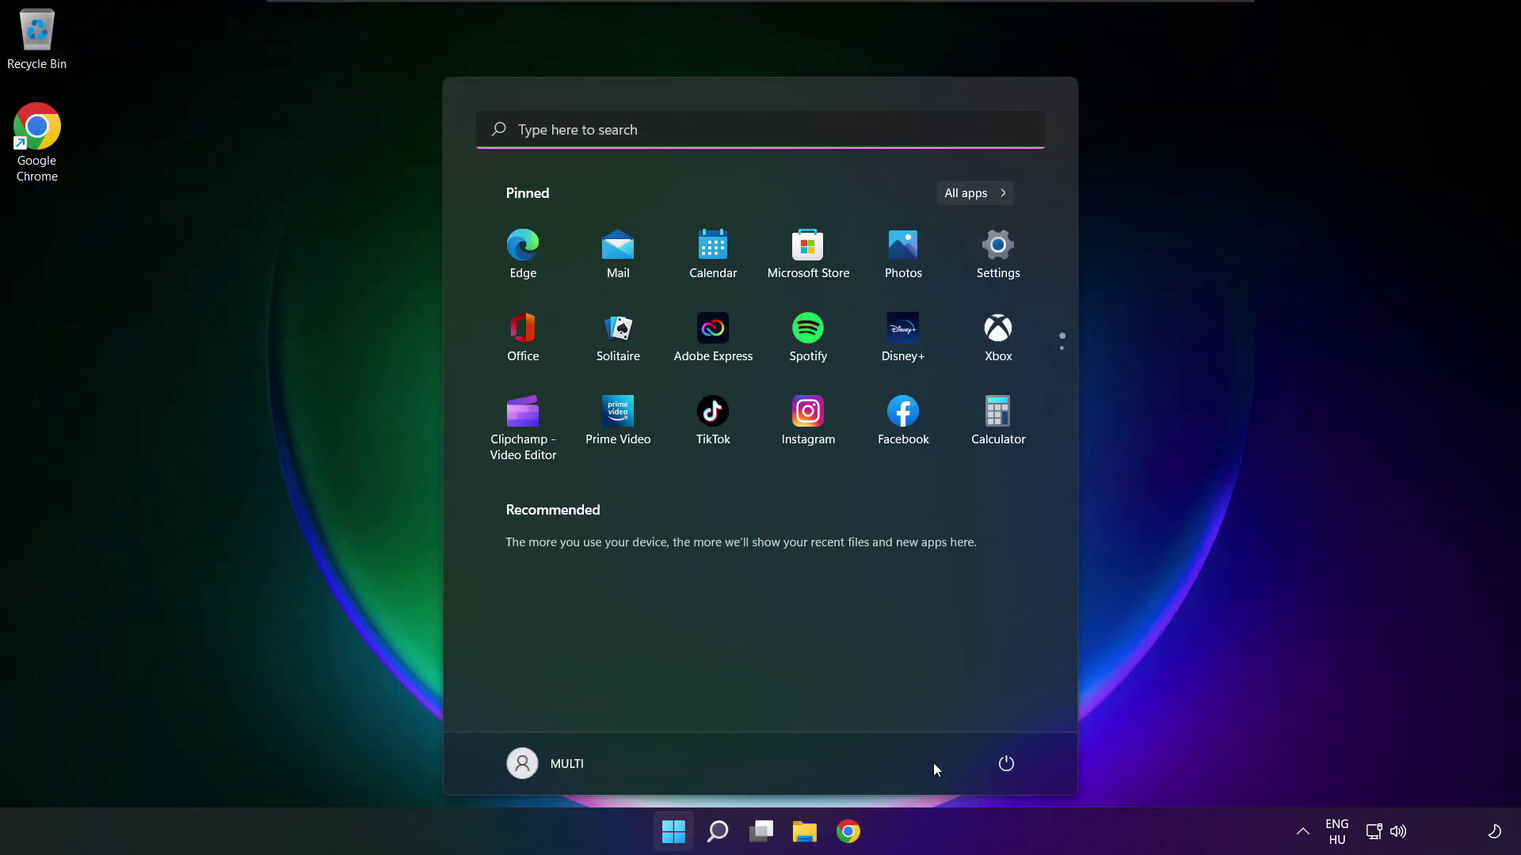
pyautogui.click(1005, 763)
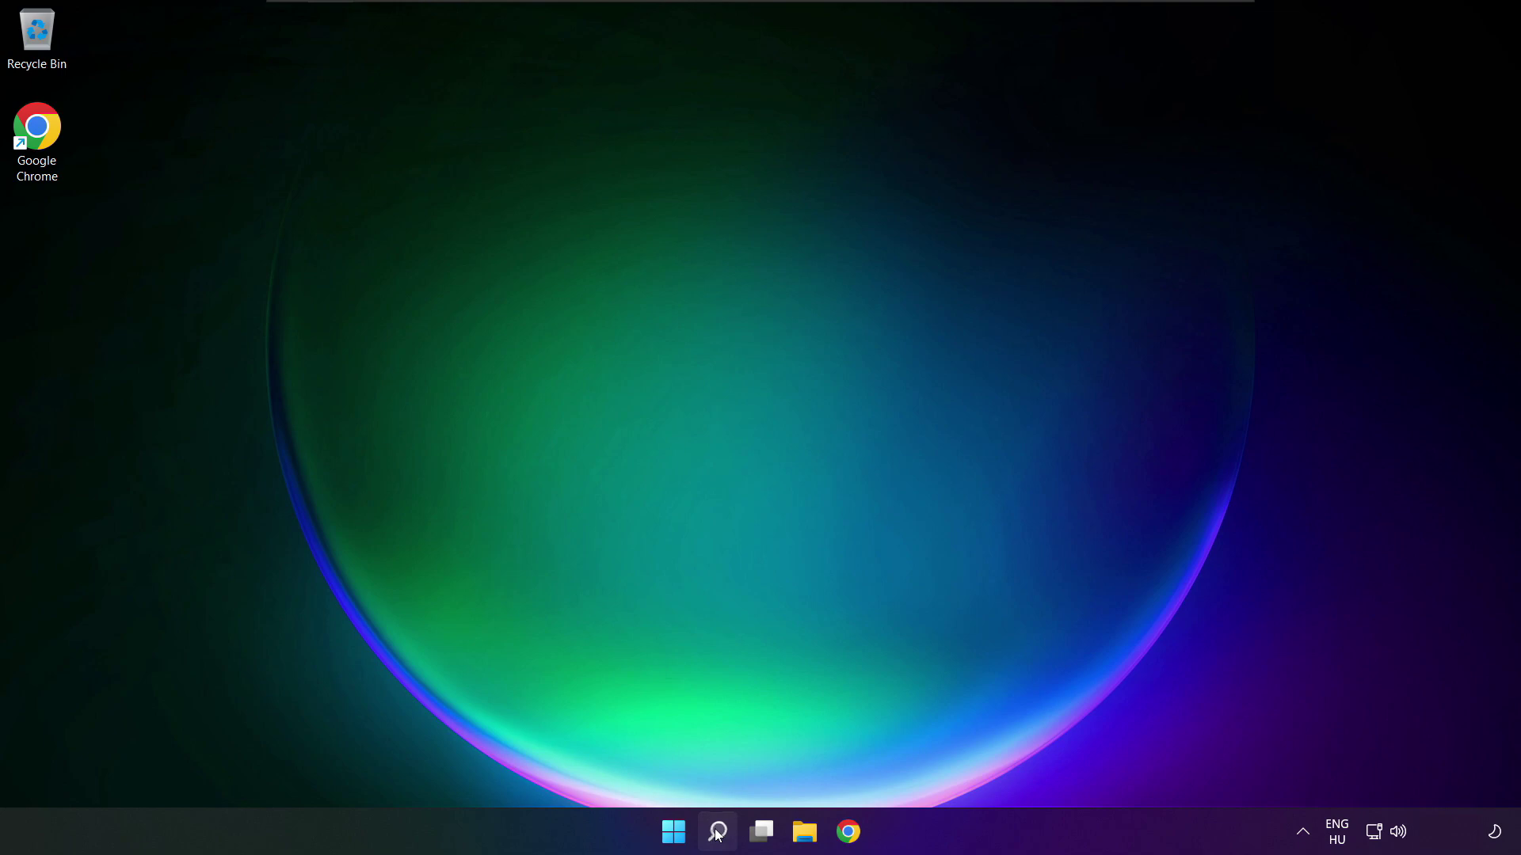
# Step: Search Windows for device manager and launch the Device Manager result
pyautogui.click(719, 831)
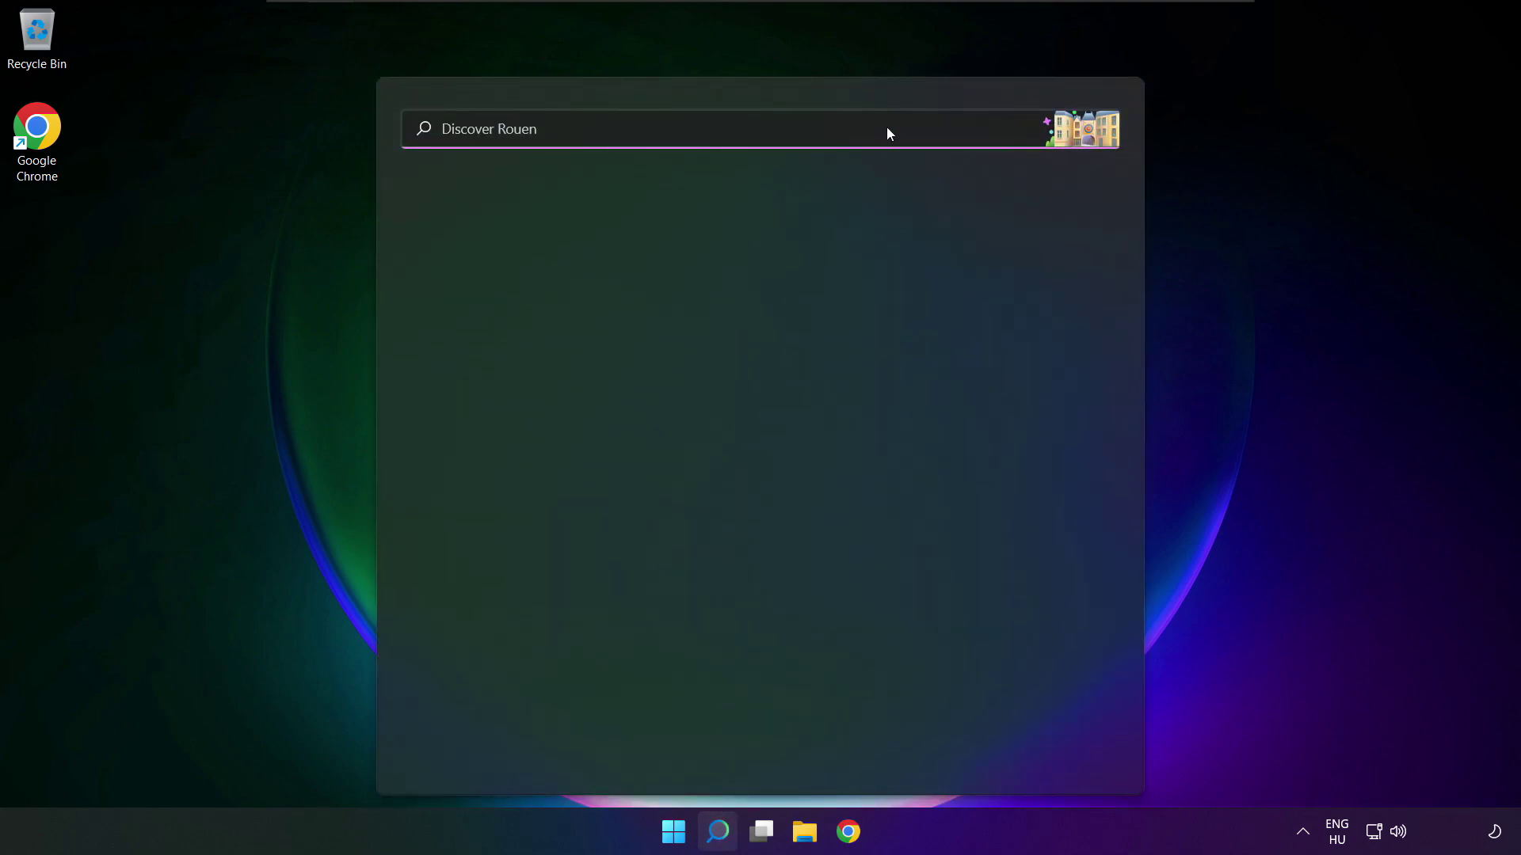
pyautogui.write('devi')
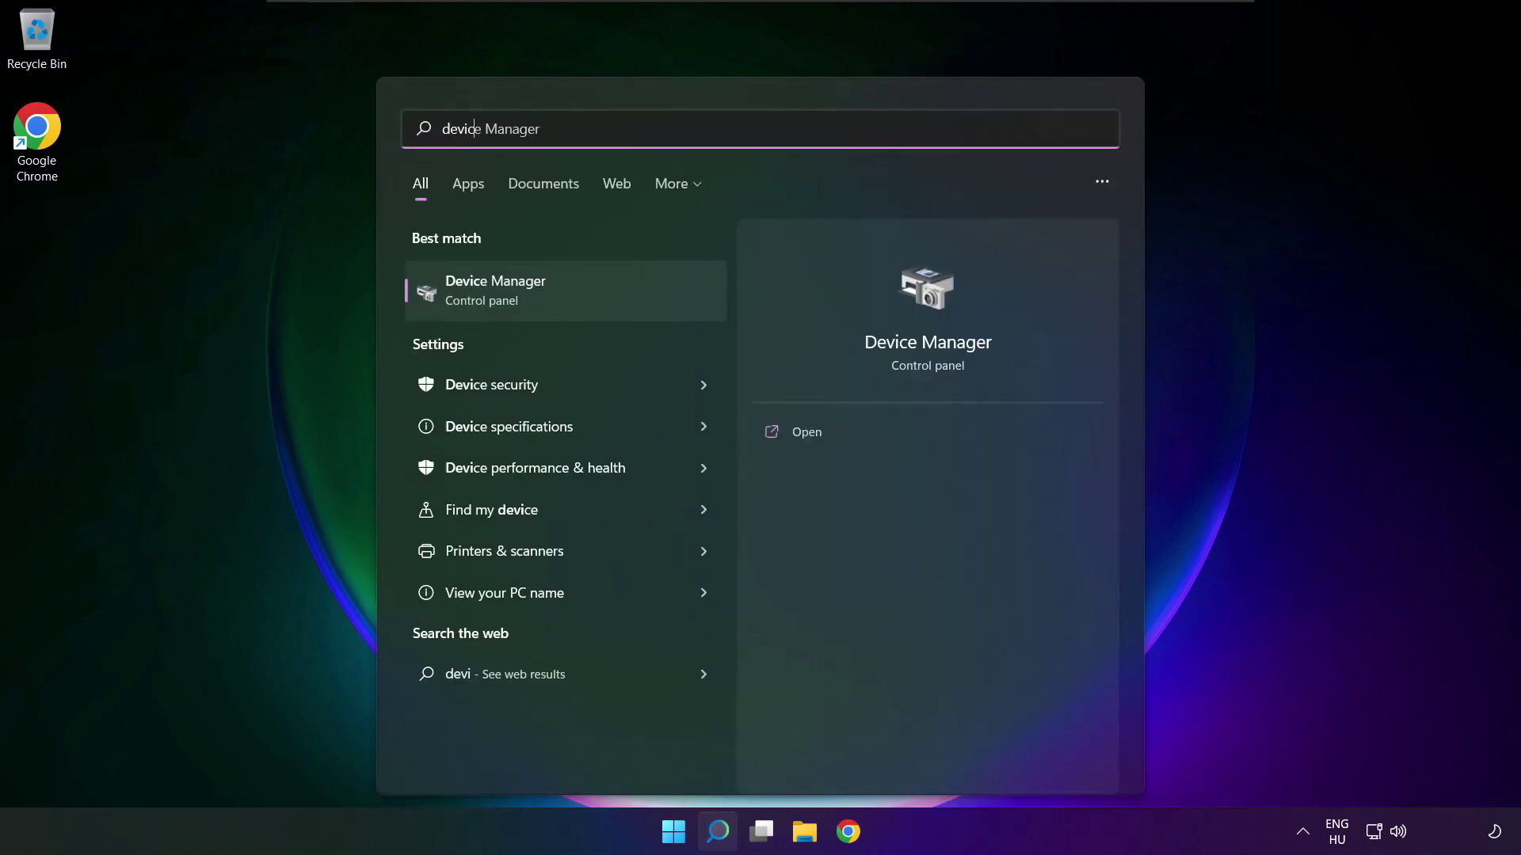
pyautogui.write('ce manager')
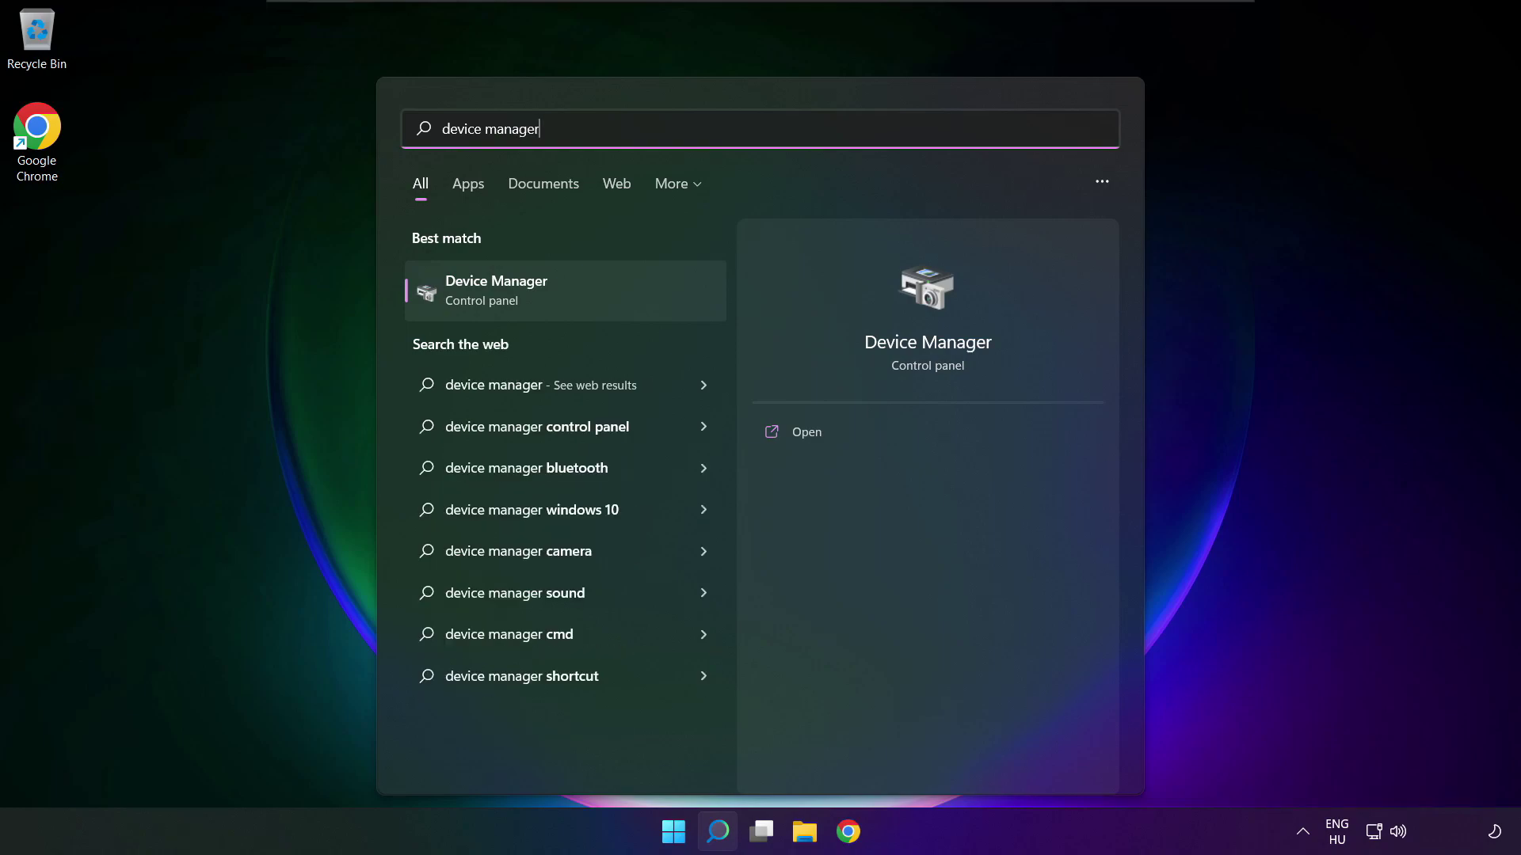
pyautogui.click(588, 294)
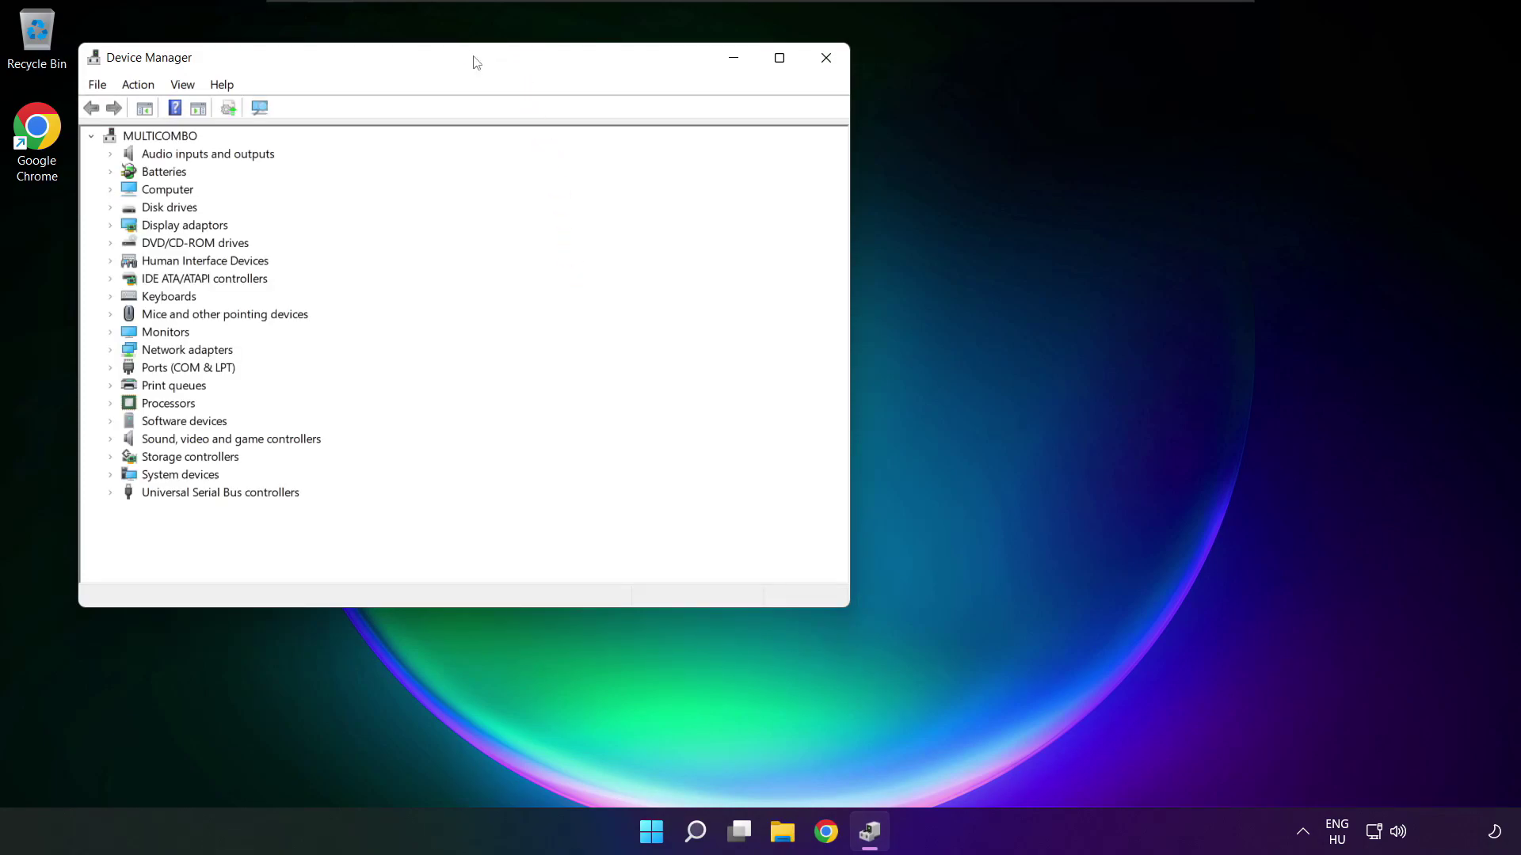
# Step: Centre Device Manager, expand Sound, video and game controllers, and right-click High Definition Audio Device
pyautogui.moveTo(476, 58); pyautogui.dragTo(796, 144)
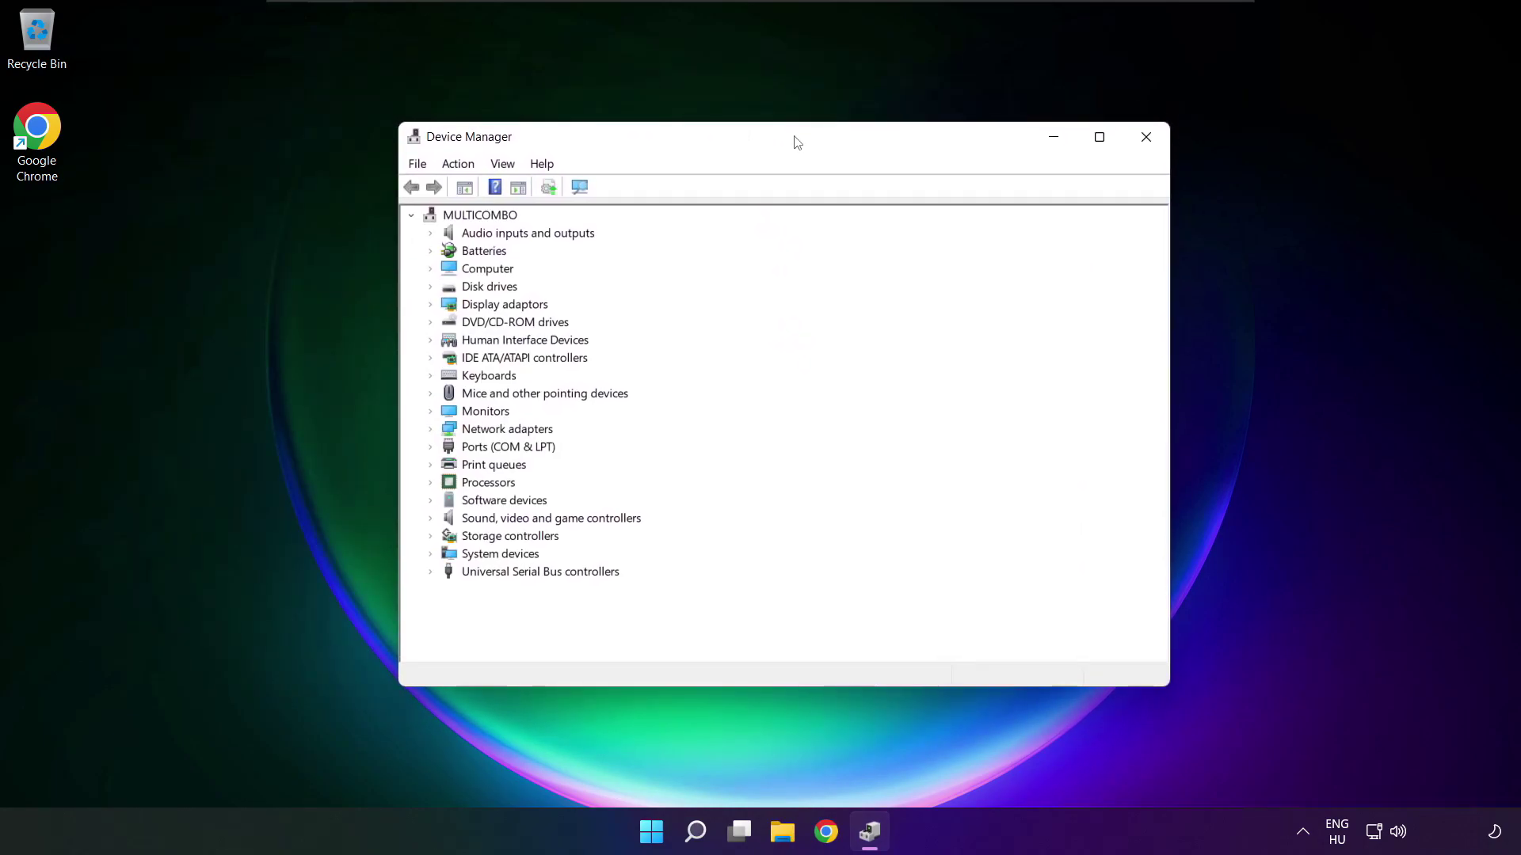
pyautogui.click(466, 523)
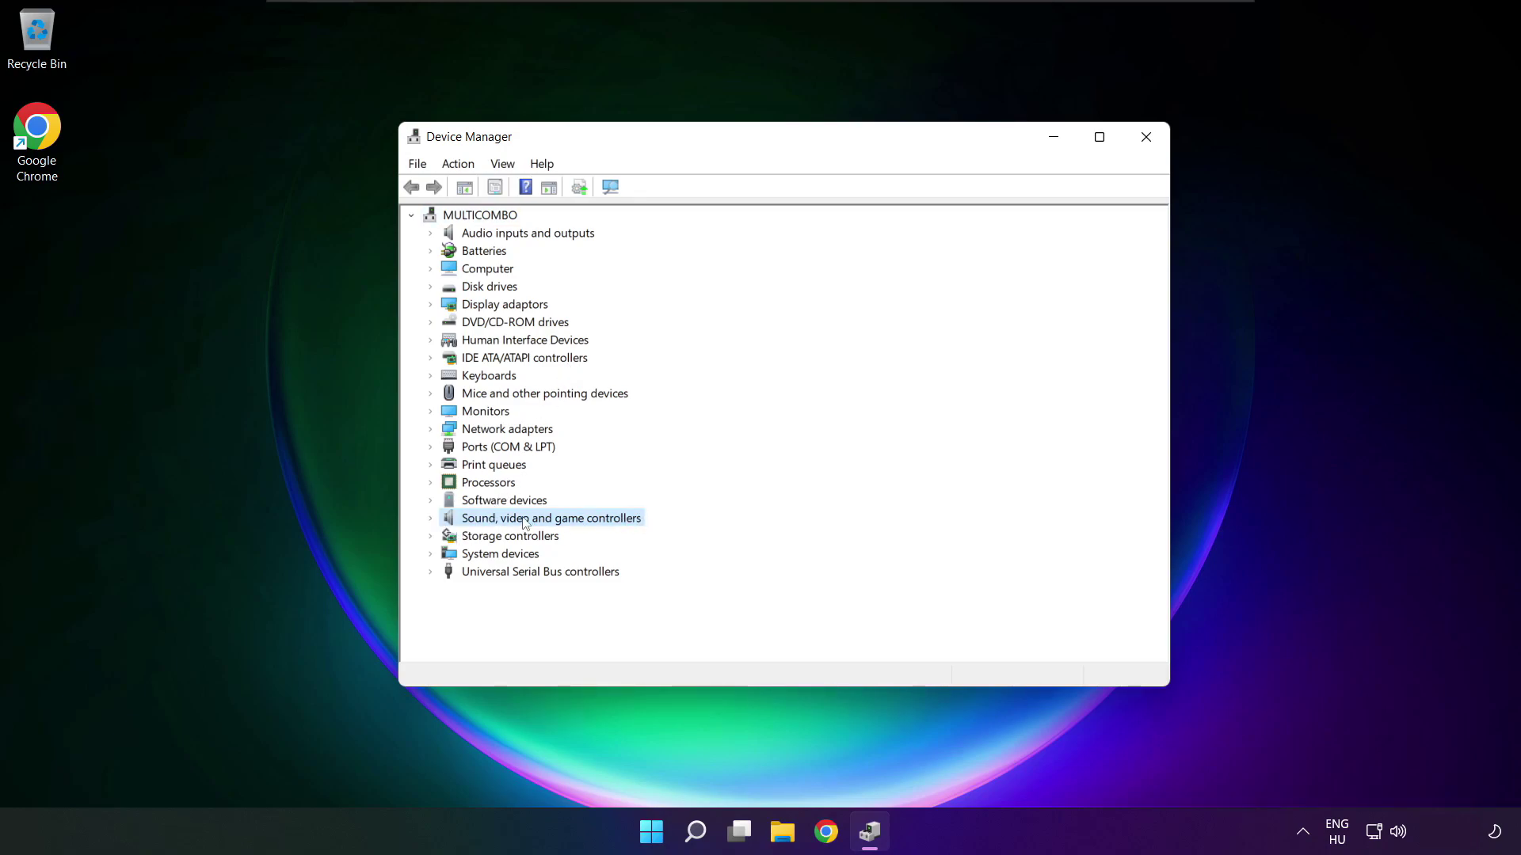
pyautogui.click(434, 519)
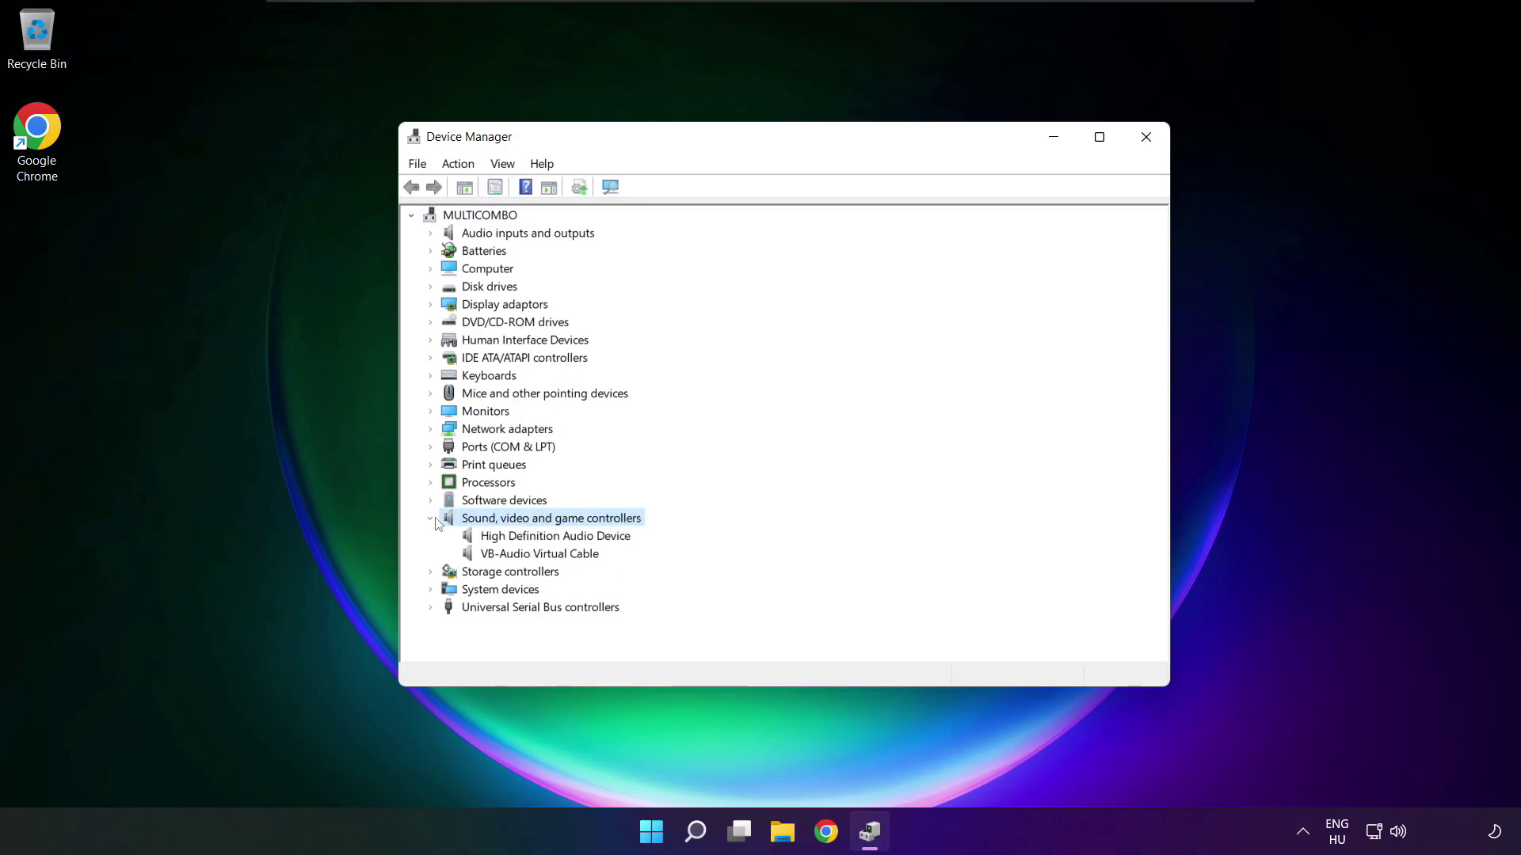
pyautogui.click(480, 537)
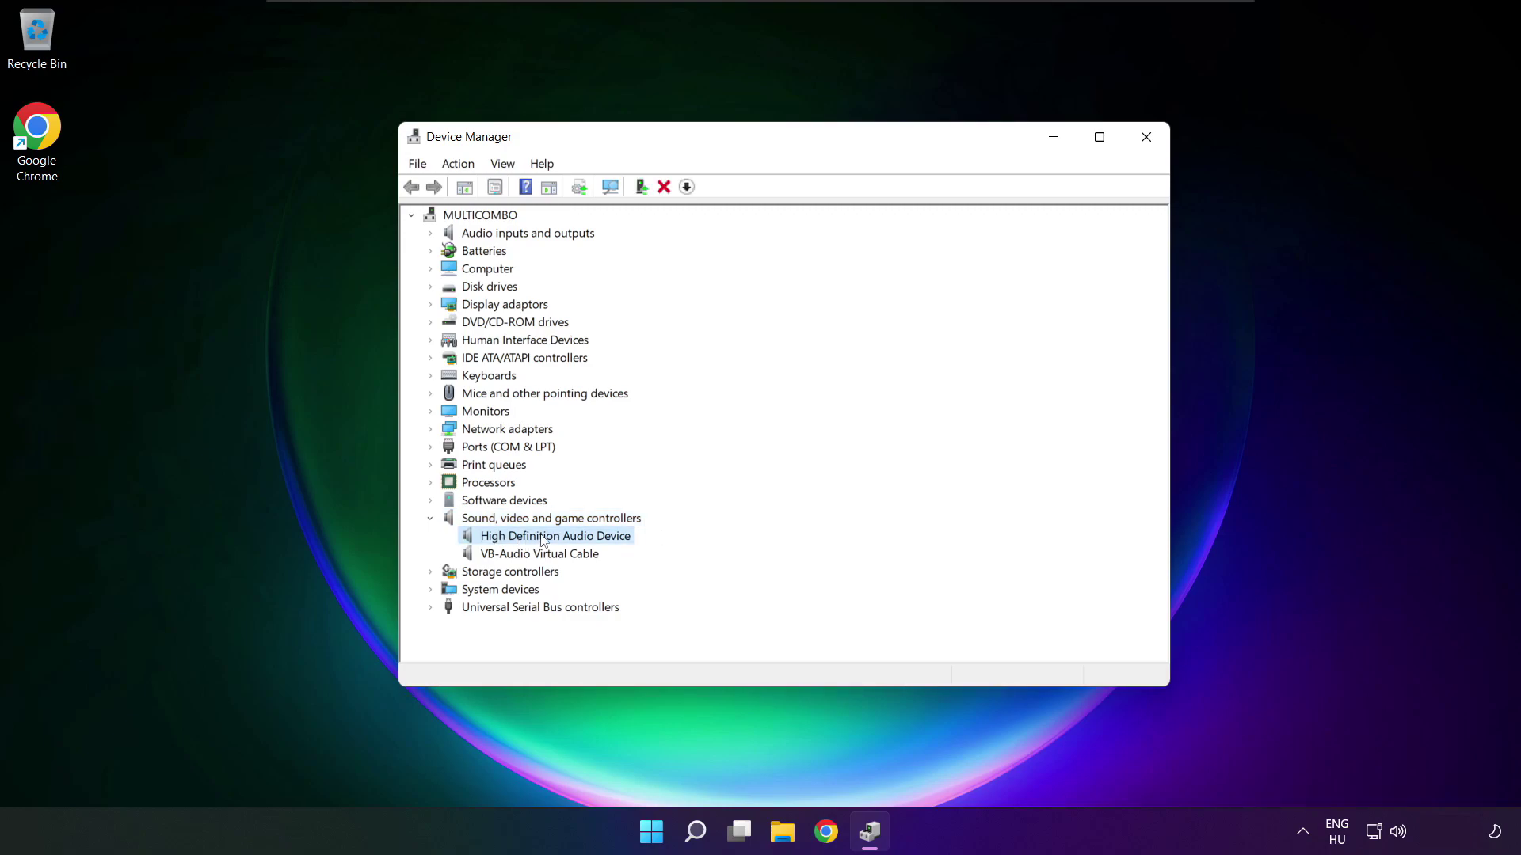
pyautogui.rightClick(537, 540)
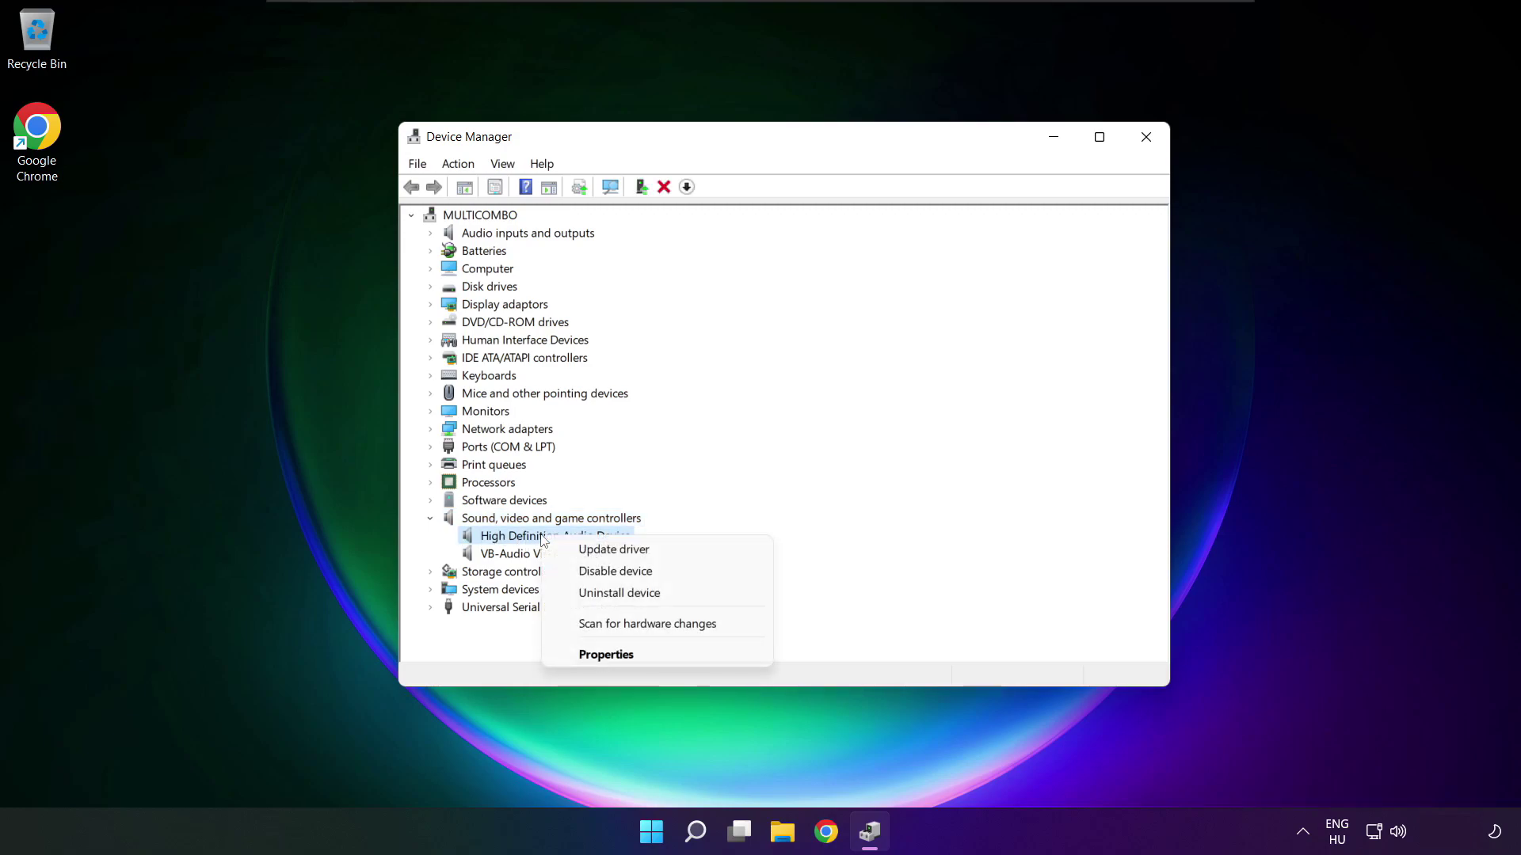
# Step: Reinstall the audio driver as High Definition Audio Device from the on-computer list, accepting the warning
pyautogui.click(686, 554)
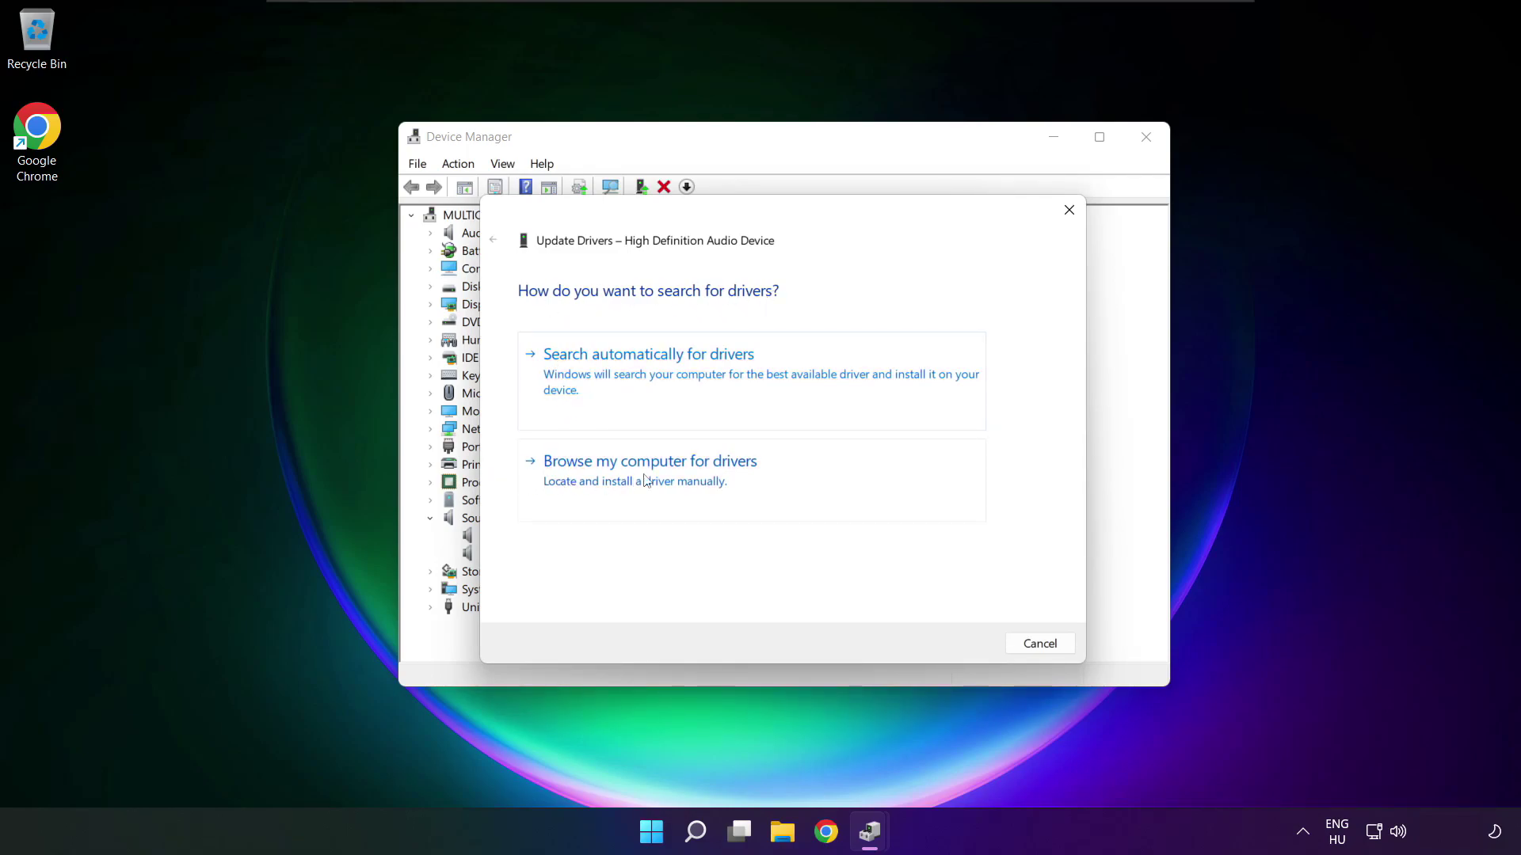
pyautogui.click(685, 482)
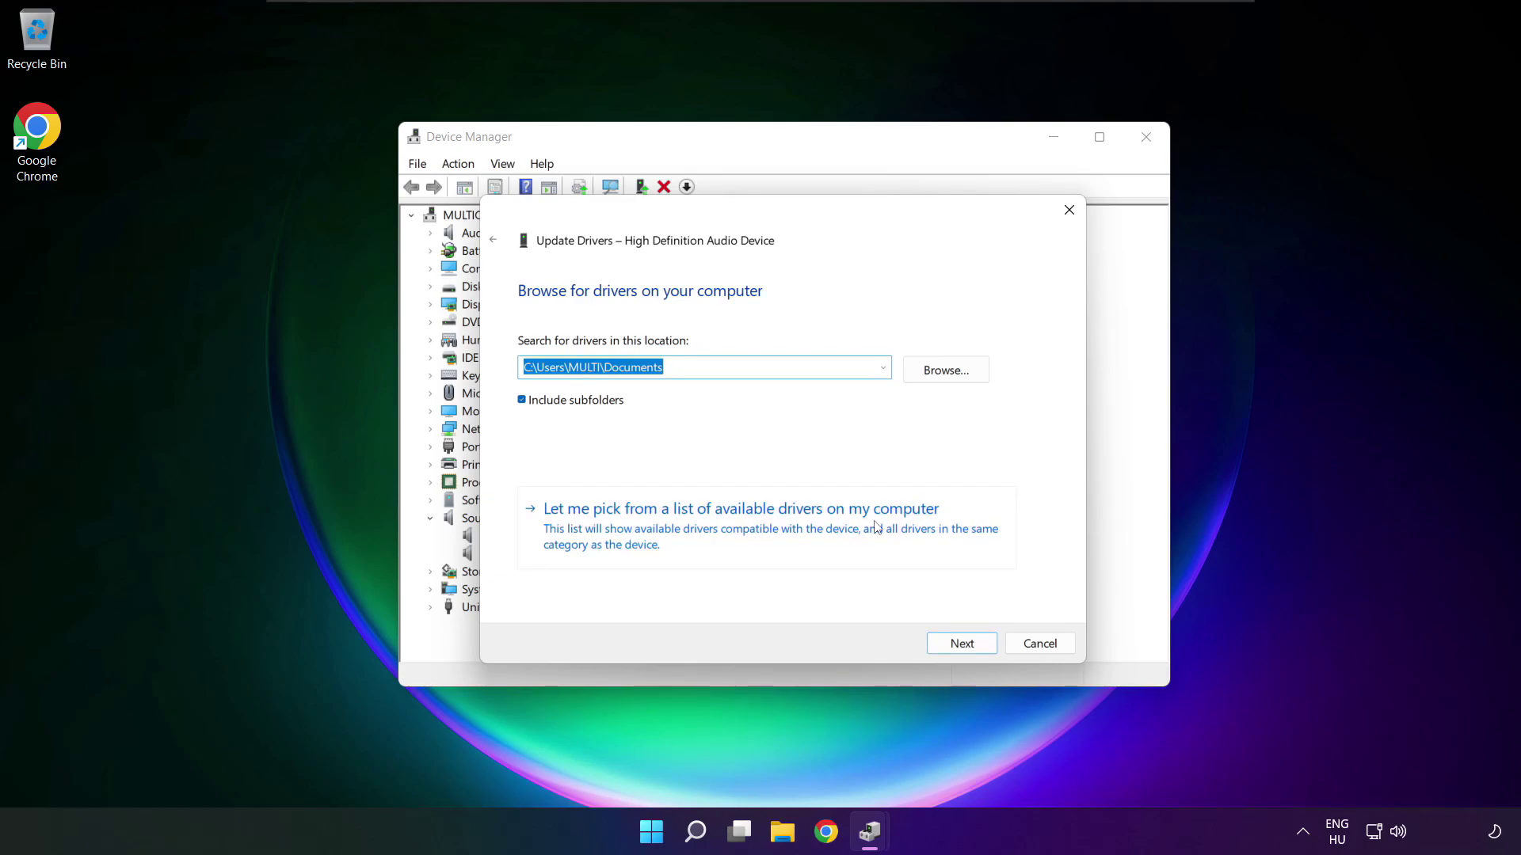
pyautogui.click(746, 538)
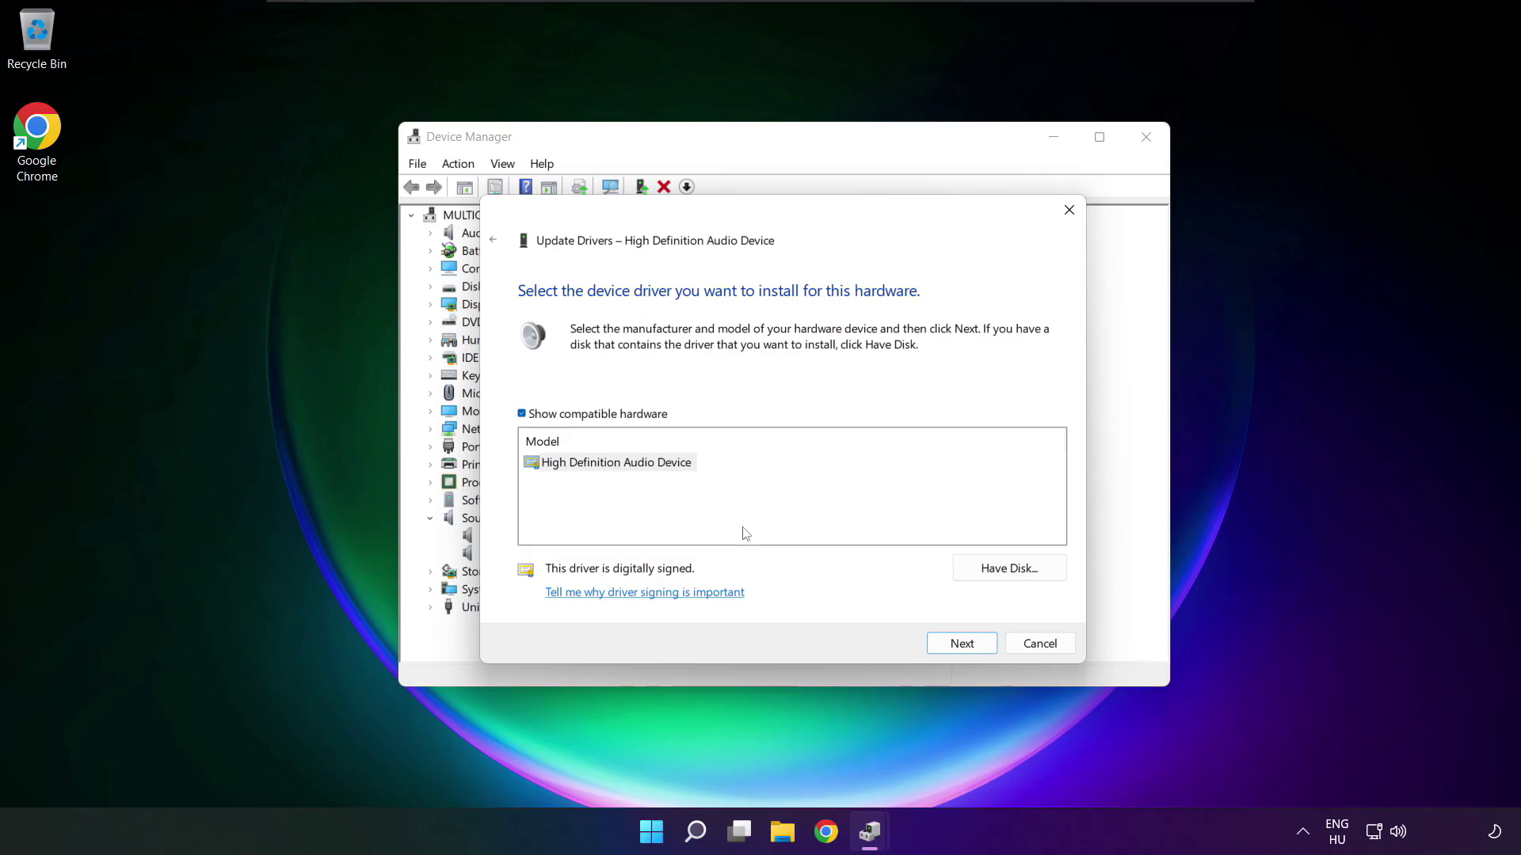
pyautogui.click(597, 471)
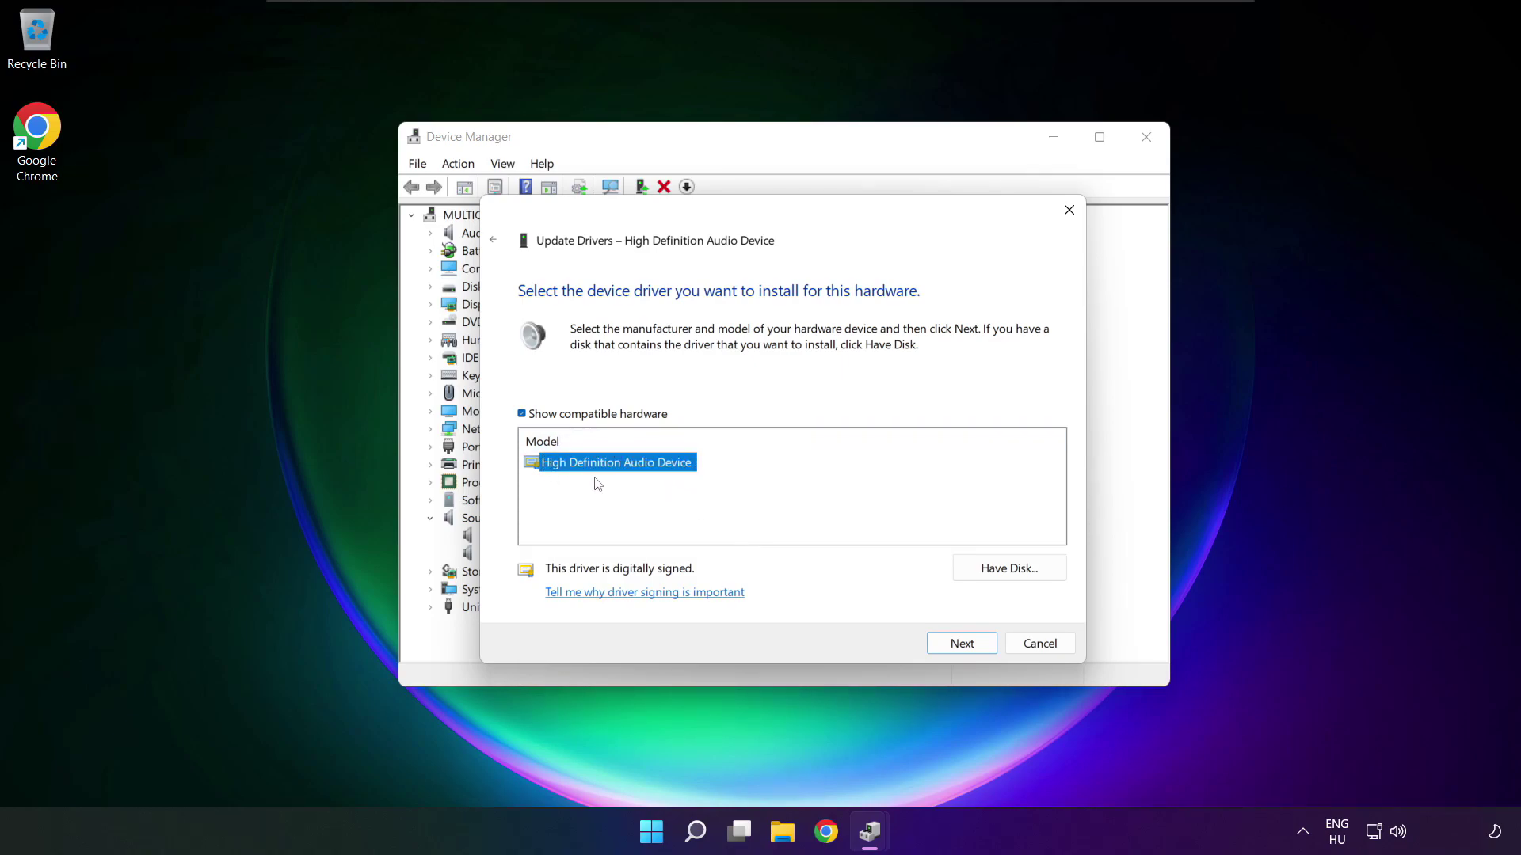
pyautogui.click(962, 644)
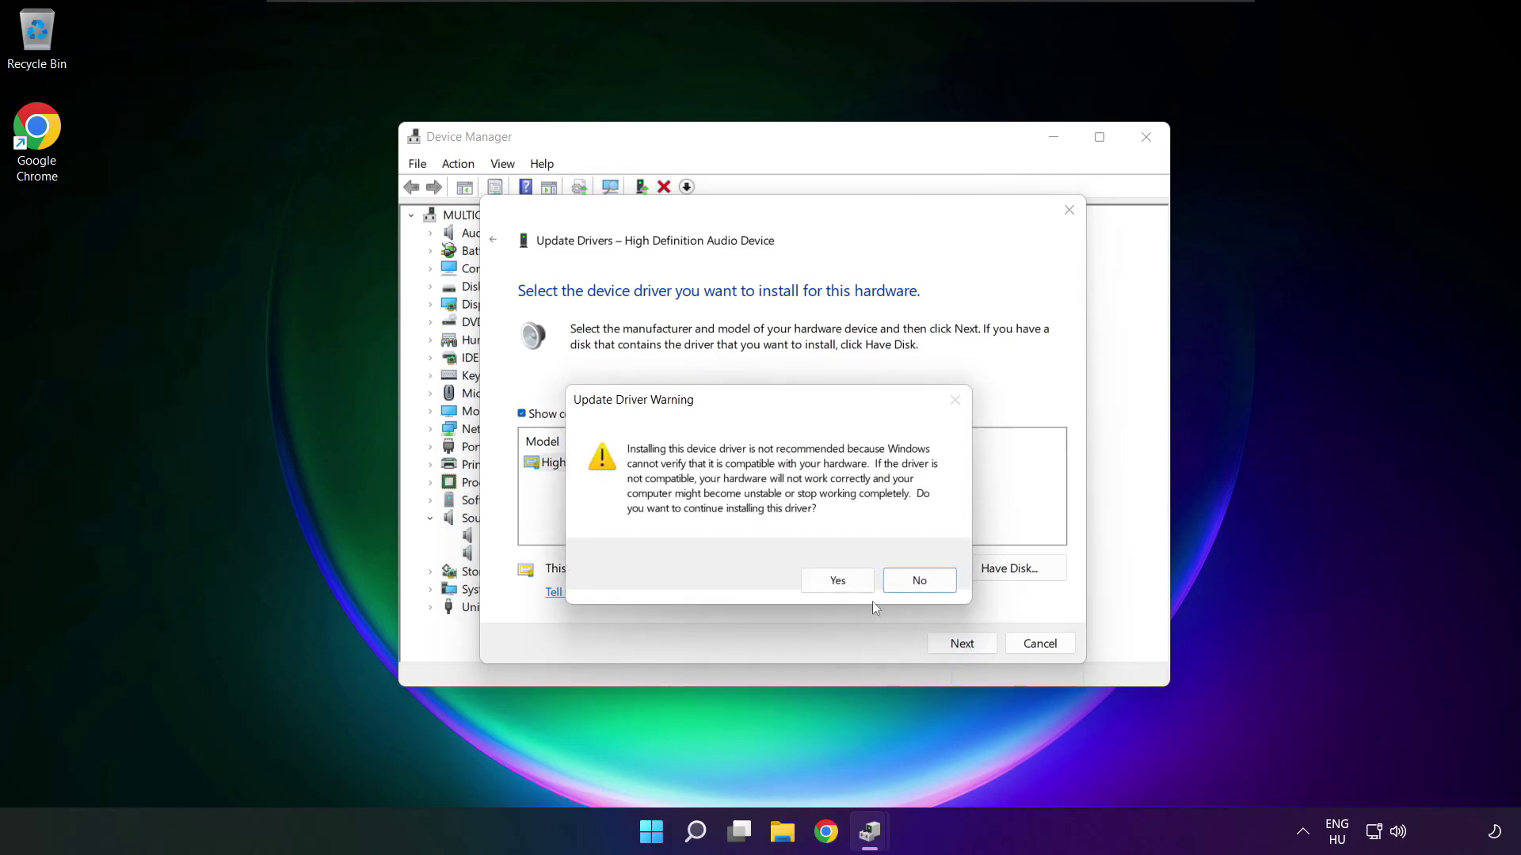
pyautogui.click(837, 579)
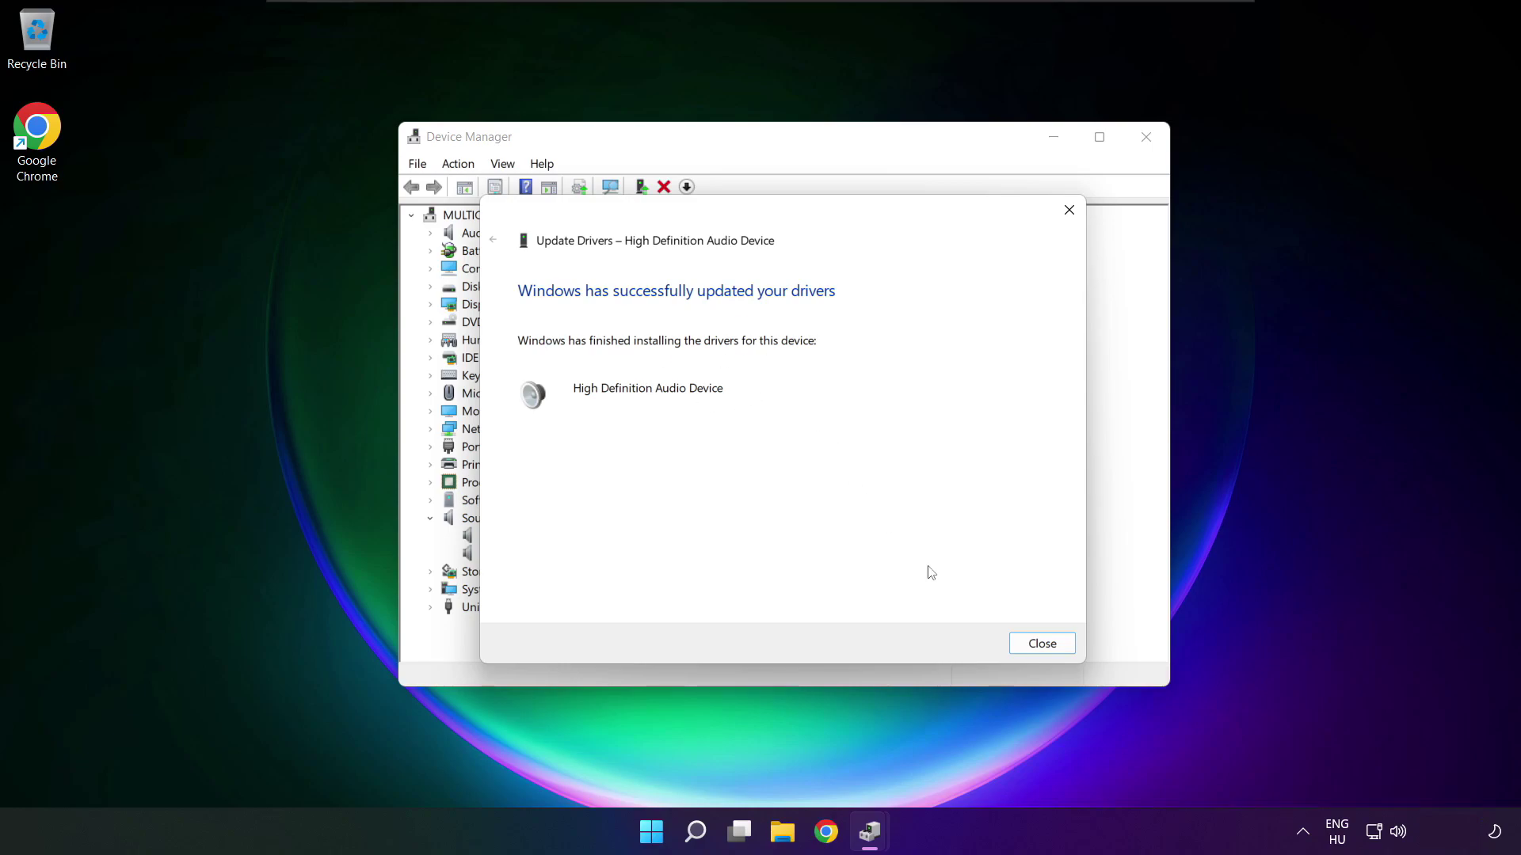
pyautogui.click(1042, 645)
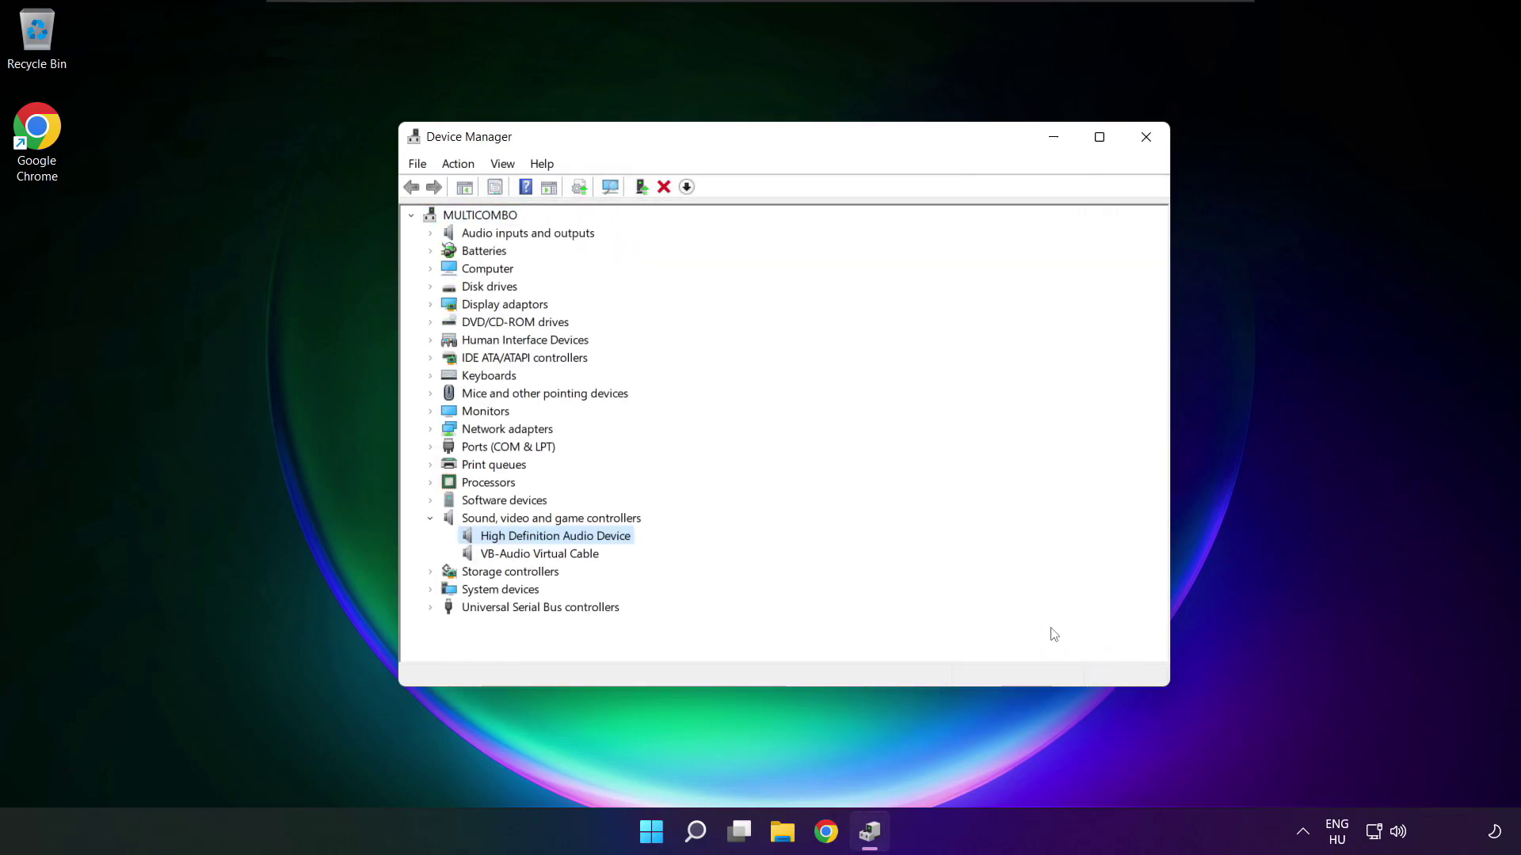
# Step: Close Device Manager and bring up the power options in the Start menu
pyautogui.click(1147, 141)
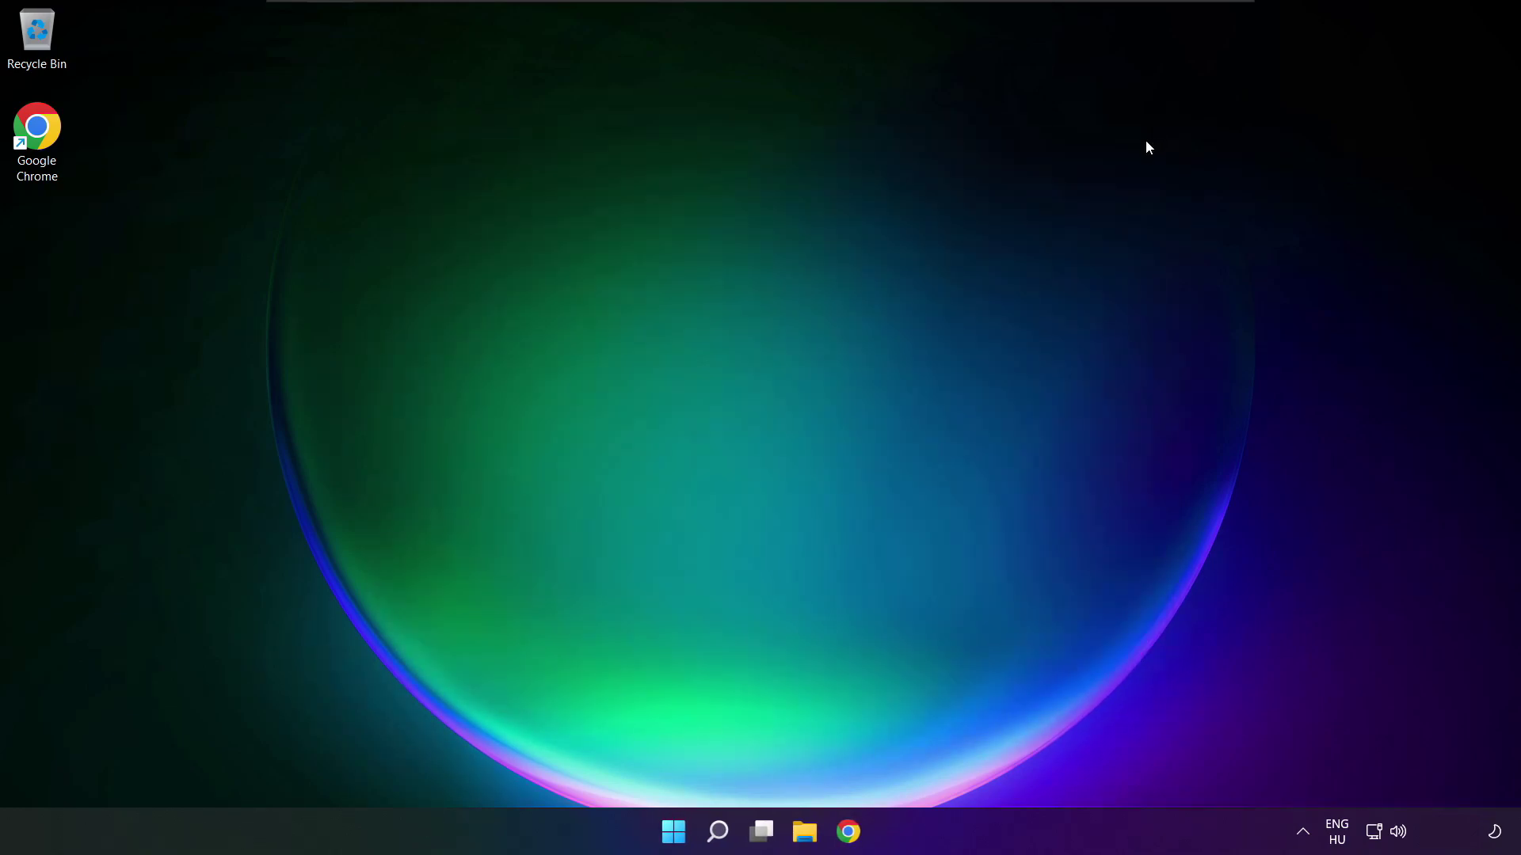
pyautogui.click(668, 832)
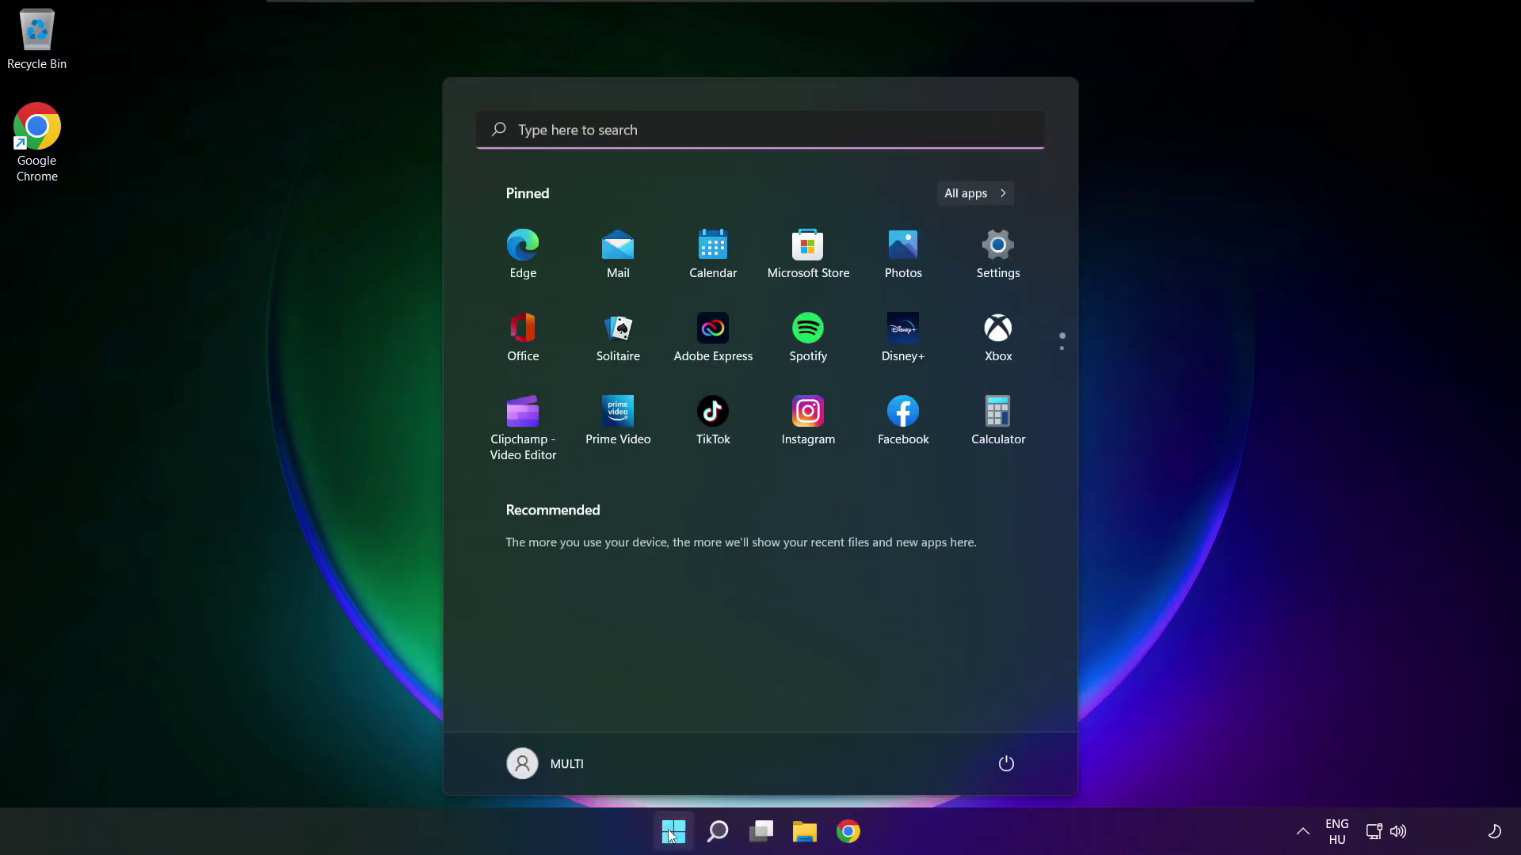
pyautogui.click(1007, 764)
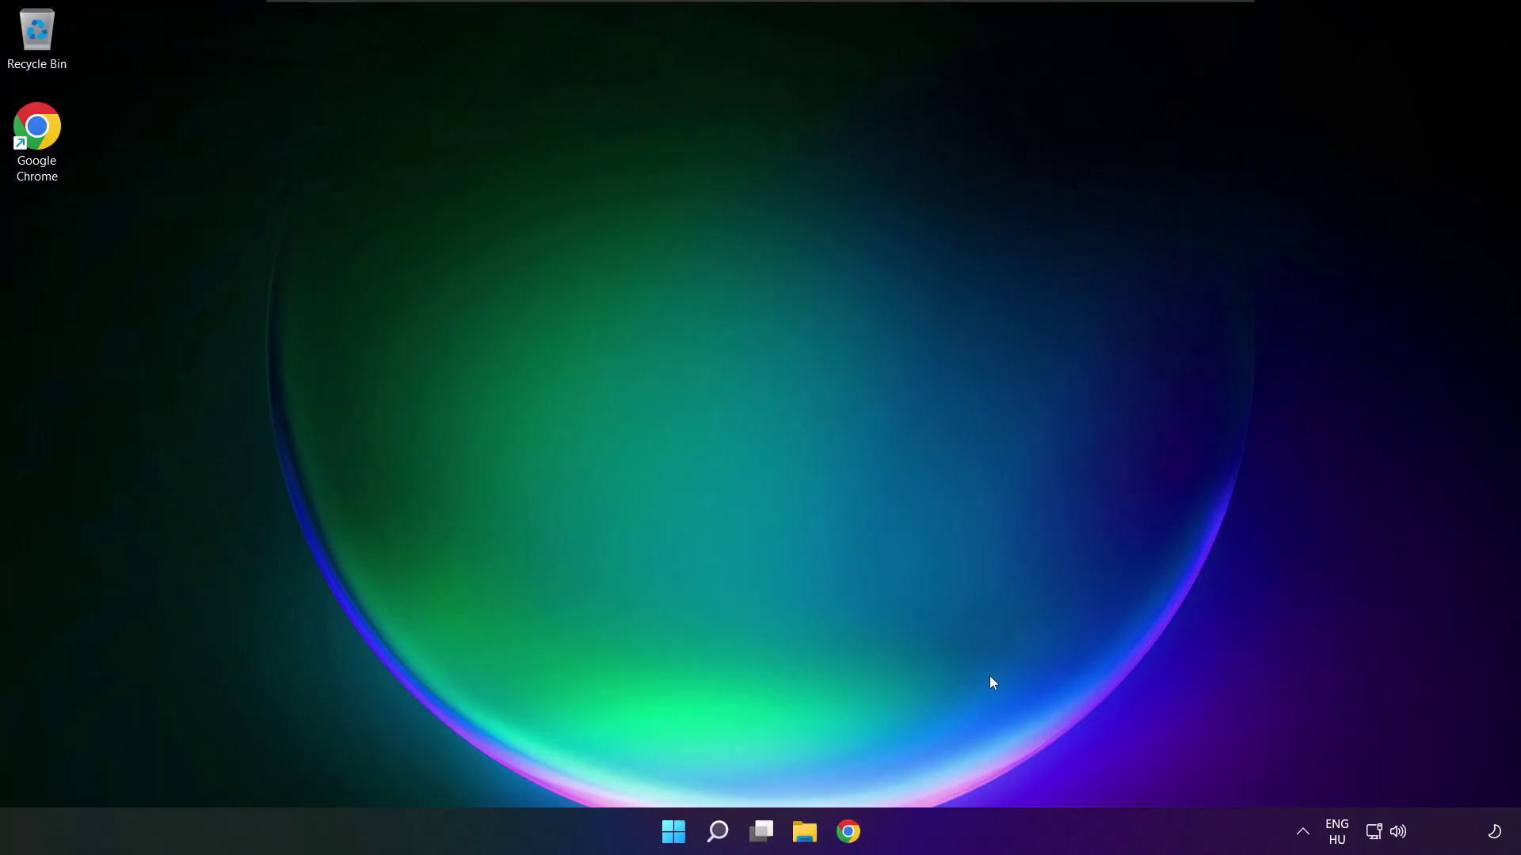
# Step: Open Sound settings from the speaker icon's tray menu
pyautogui.rightClick(1400, 835)
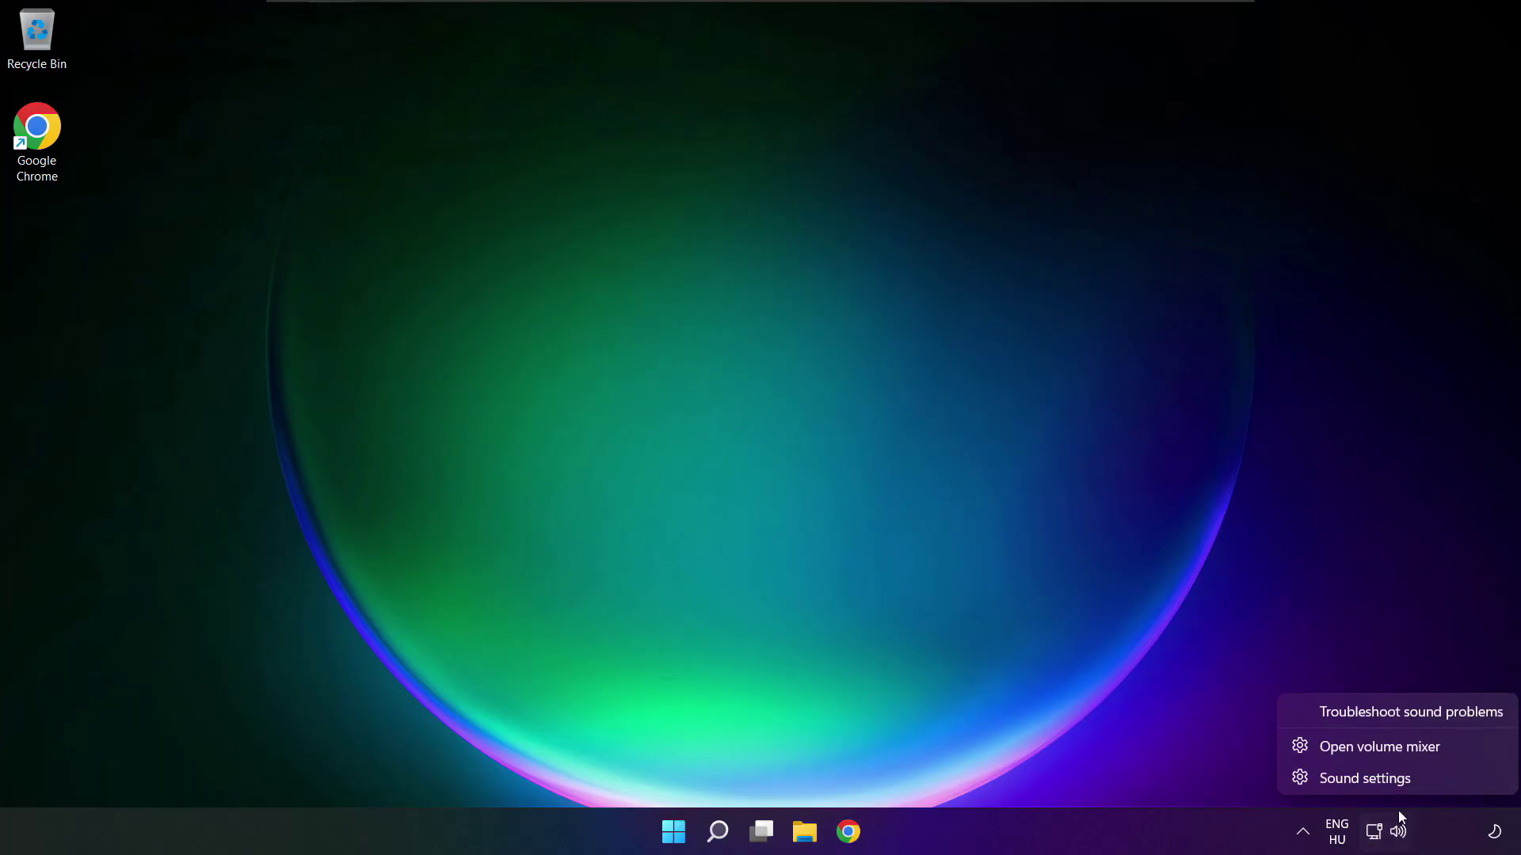
pyautogui.click(1421, 779)
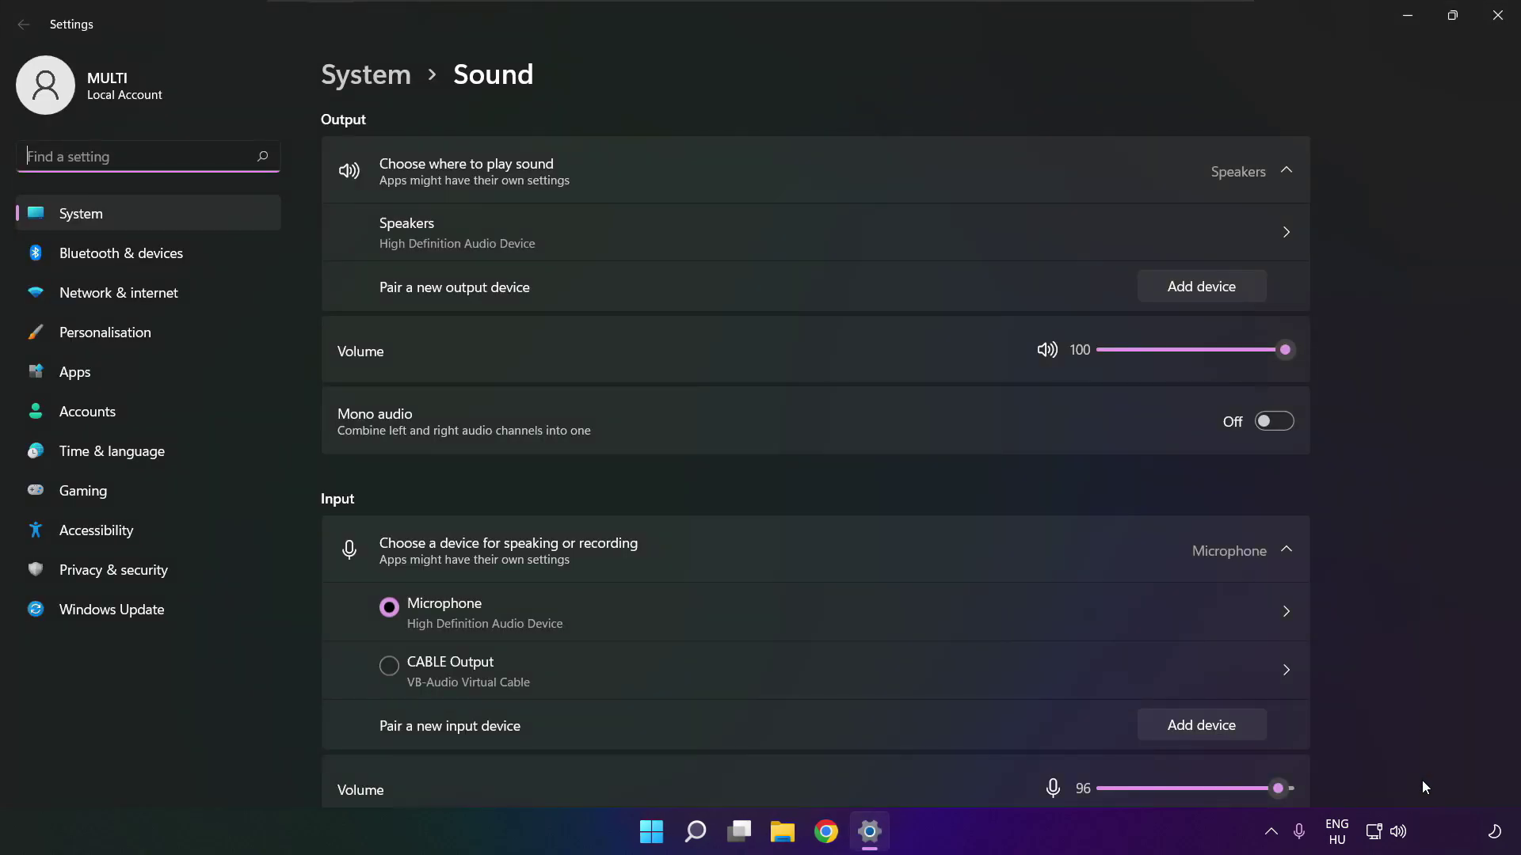
pyautogui.scroll(-1, 1517, 366)
pyautogui.scroll(-3, 1517, 367)
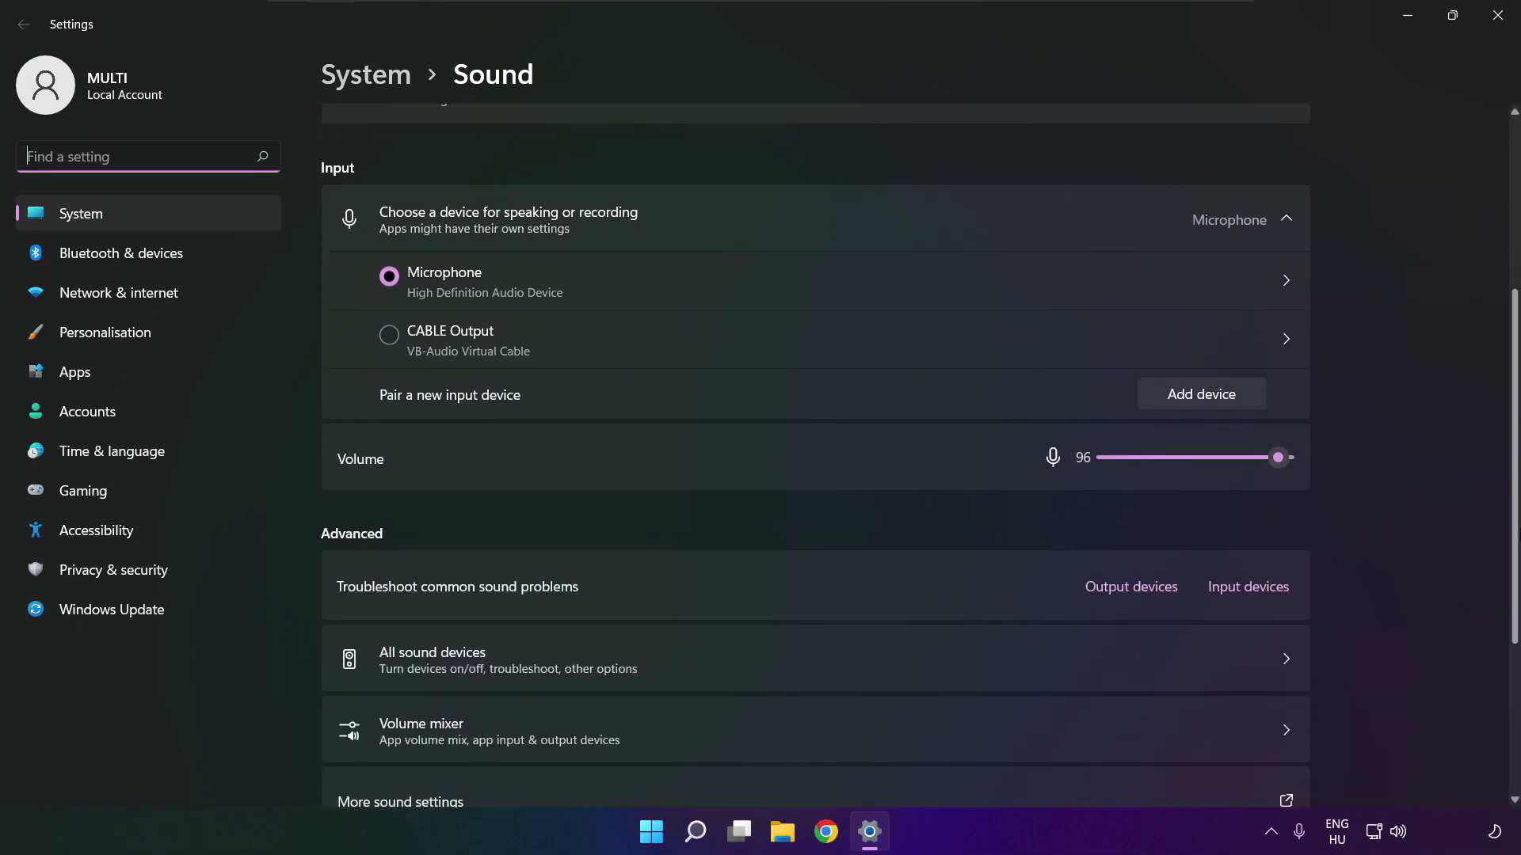
pyautogui.scroll(-1, 1517, 367)
pyautogui.scroll(-2, 815, 456)
pyautogui.scroll(-1, 816, 456)
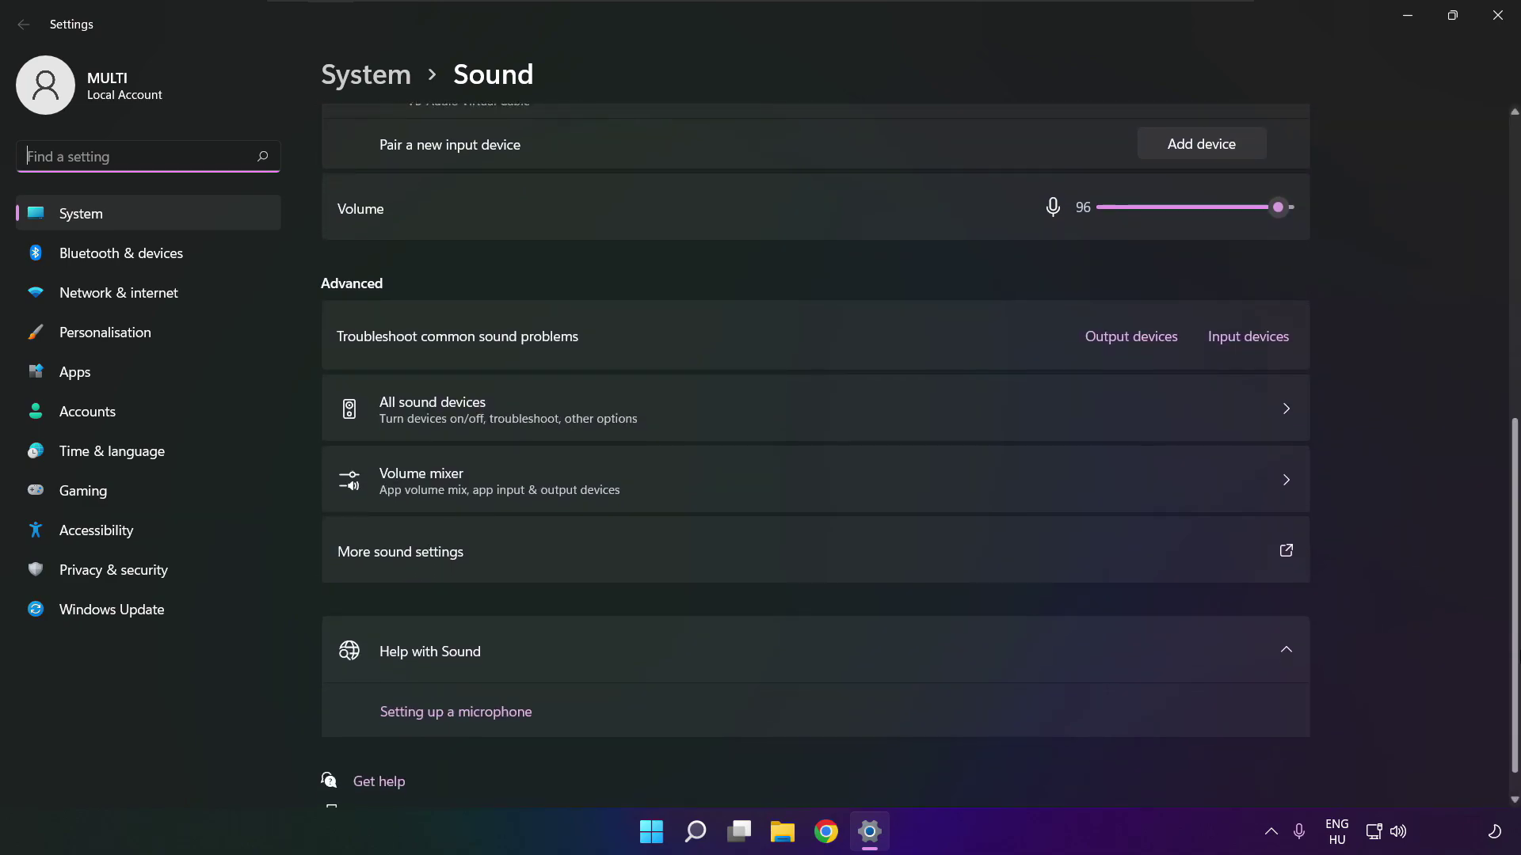
pyautogui.scroll(-1, 816, 456)
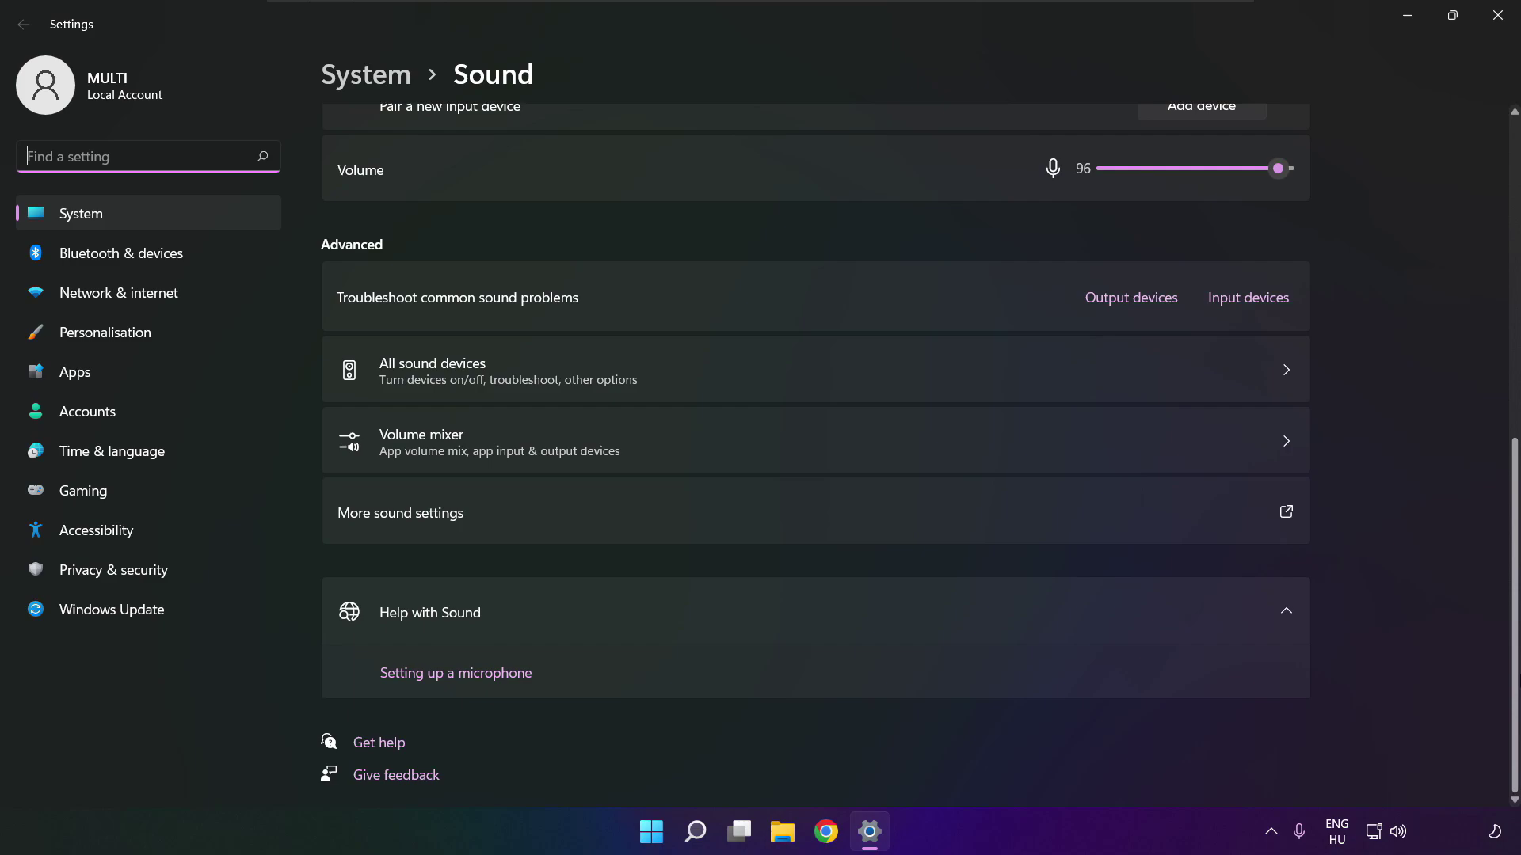
# Step: Run the Output devices troubleshooter under Troubleshoot common sound problems
pyautogui.click(1137, 307)
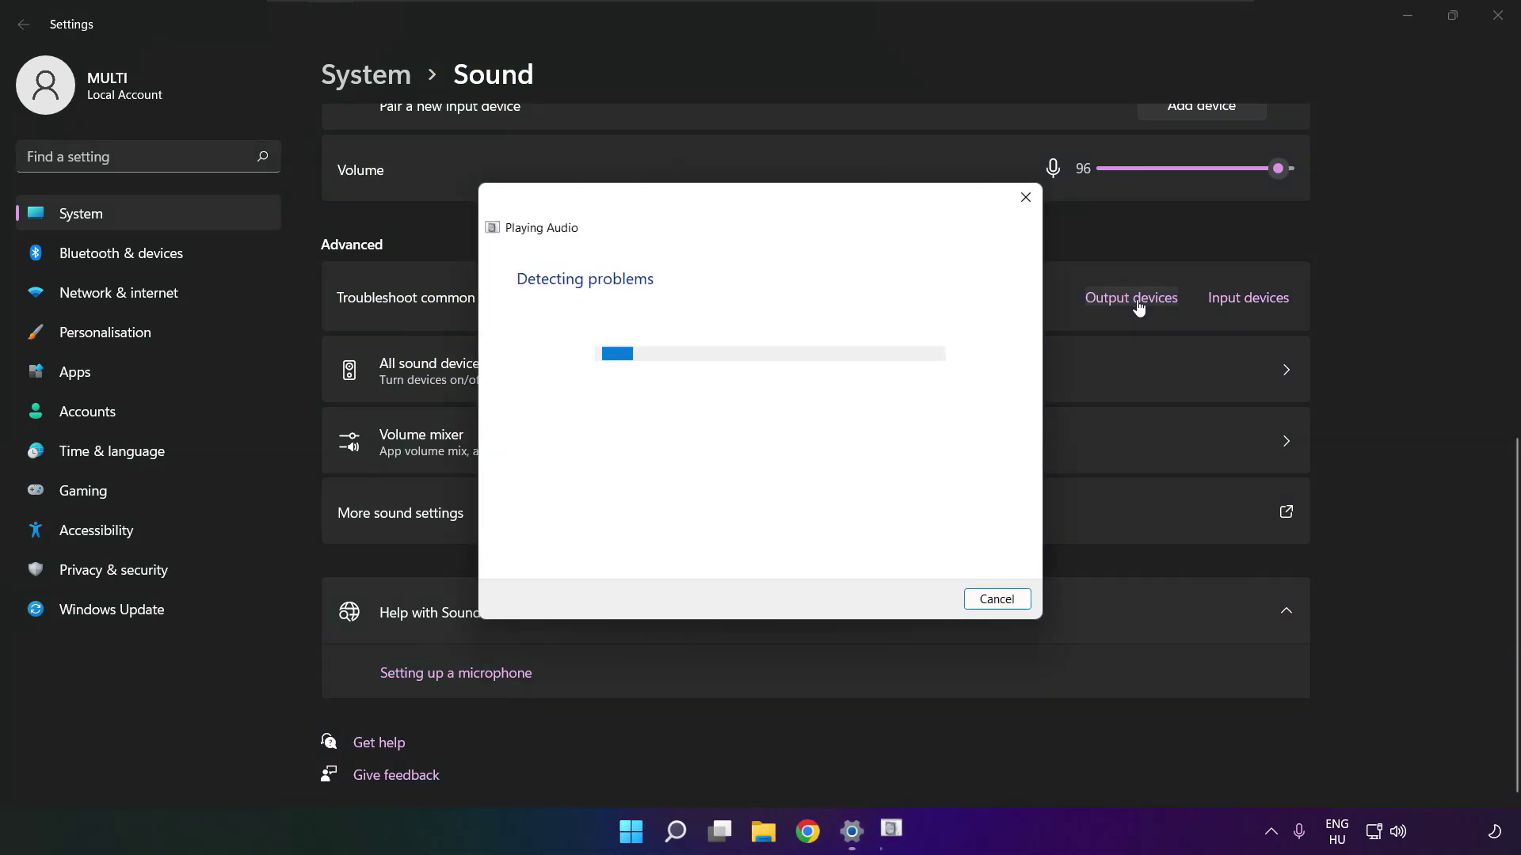